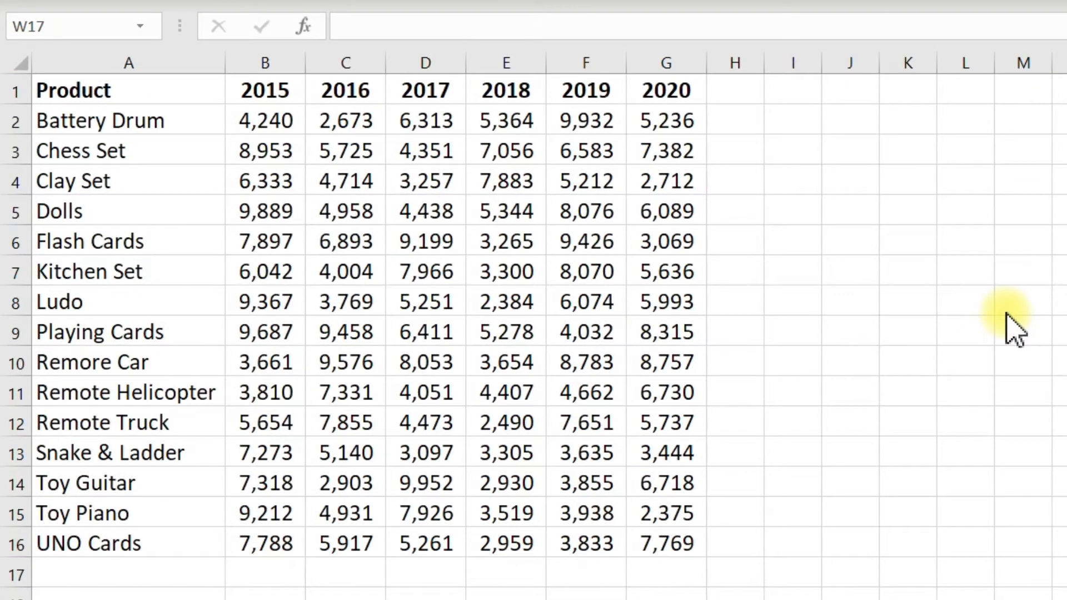
left_click(162, 86)
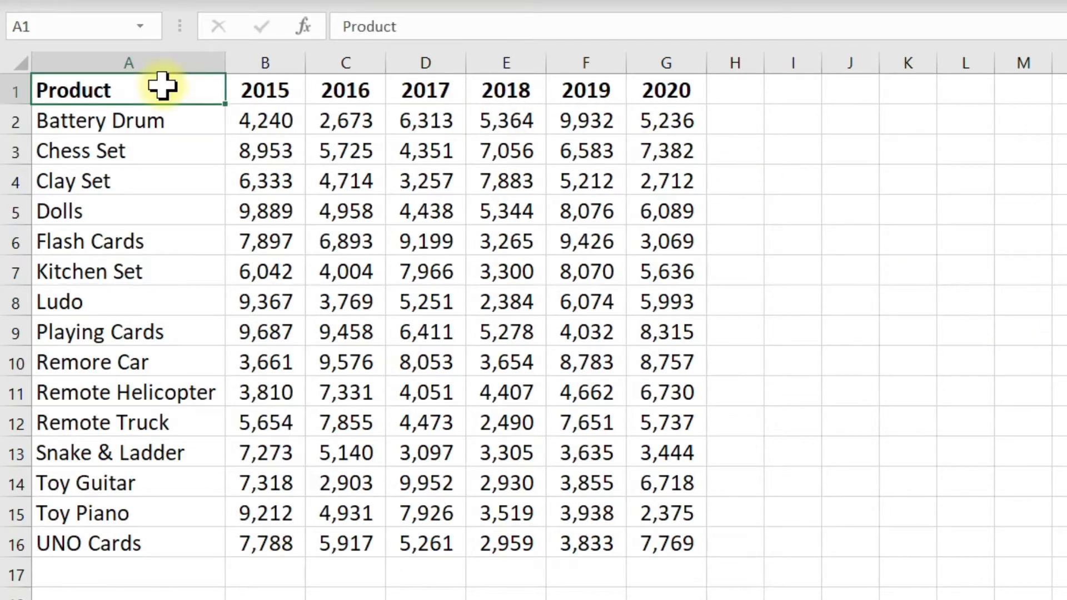
left_click_drag(162, 86, 131, 545)
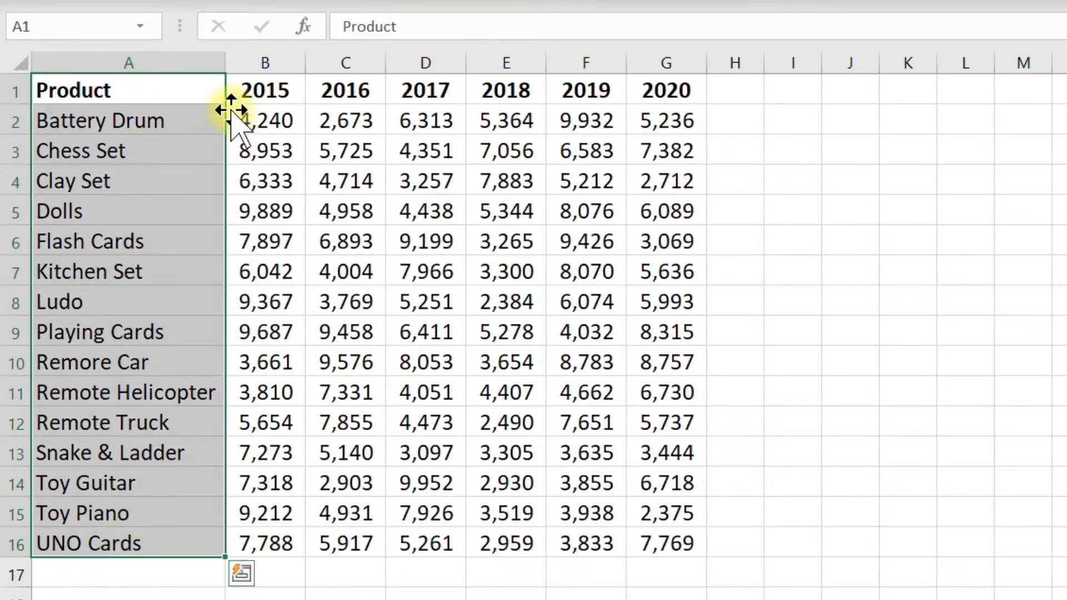
left_click_drag(233, 90, 643, 88)
left_click_drag(269, 119, 664, 535)
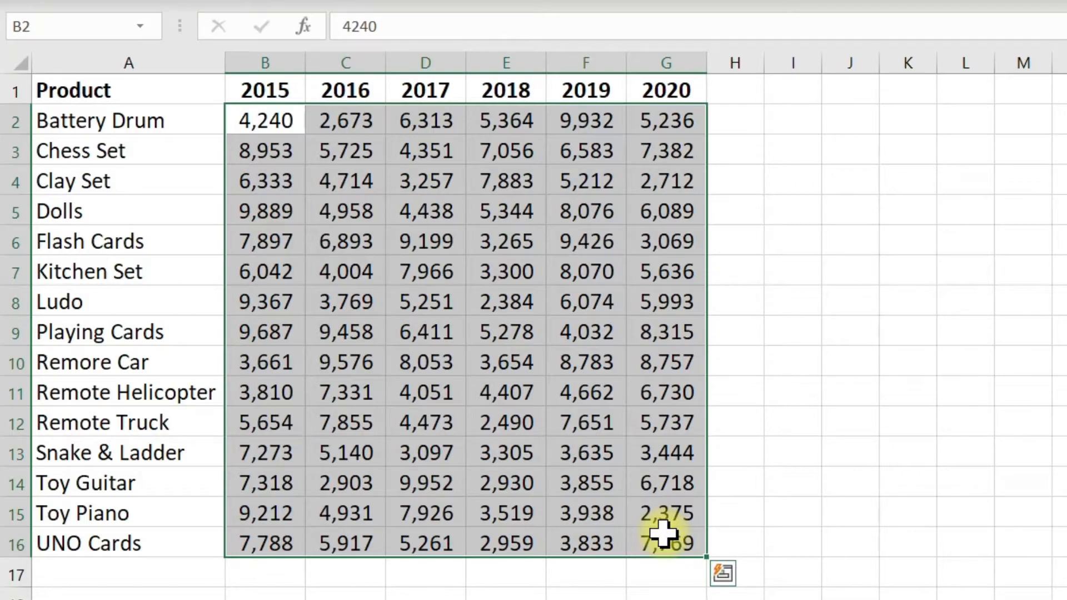
left_click(524, 242)
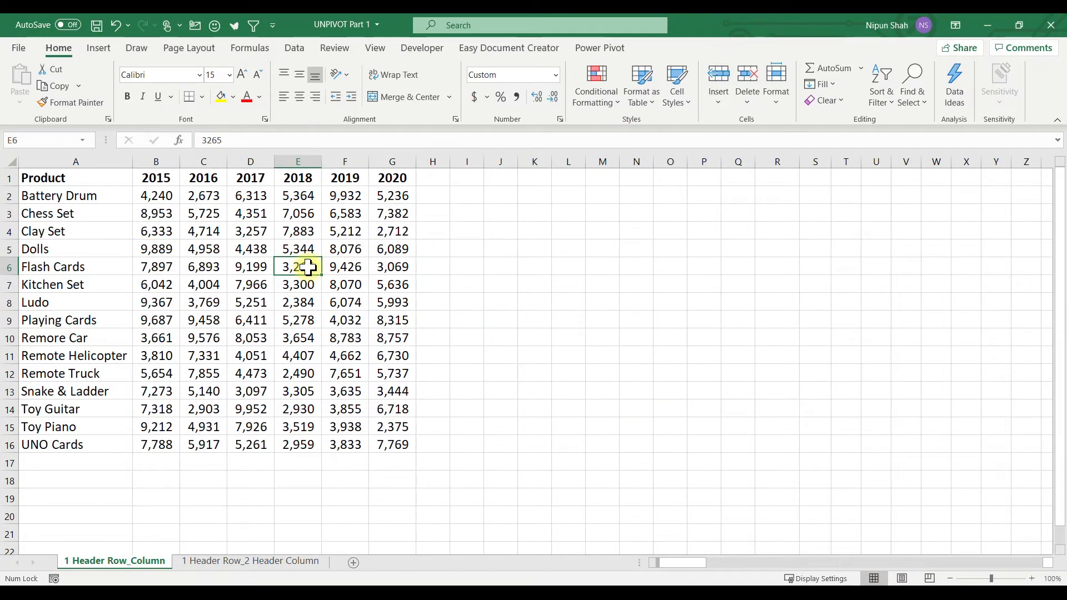
Step: Copy the sales data in A1:G16 and paste it starting at K1, keeping the source column widths
left_click(120, 177)
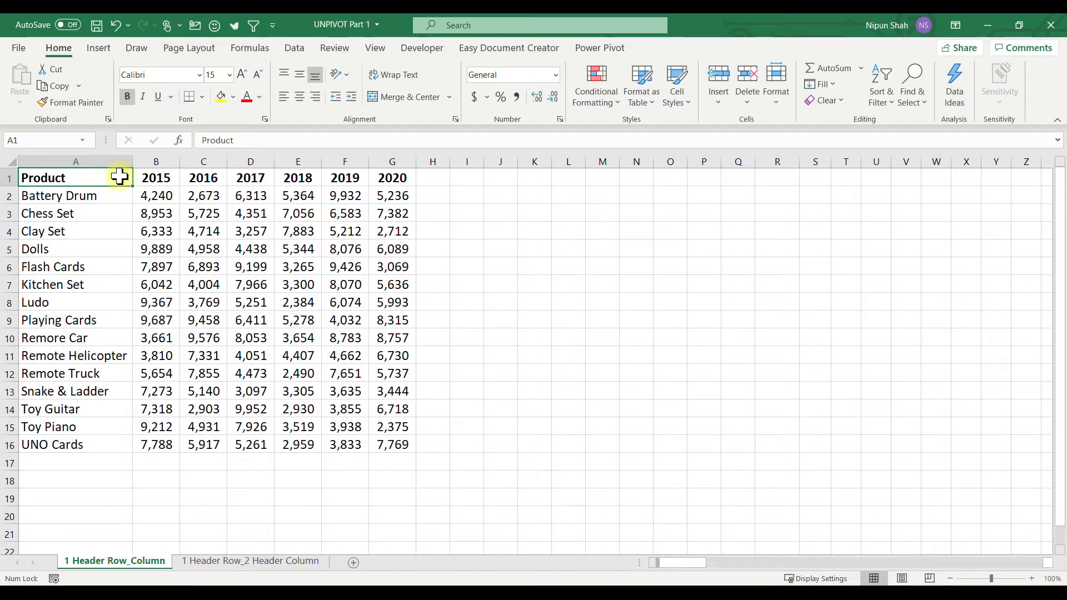
left_click_drag(103, 177, 381, 442)
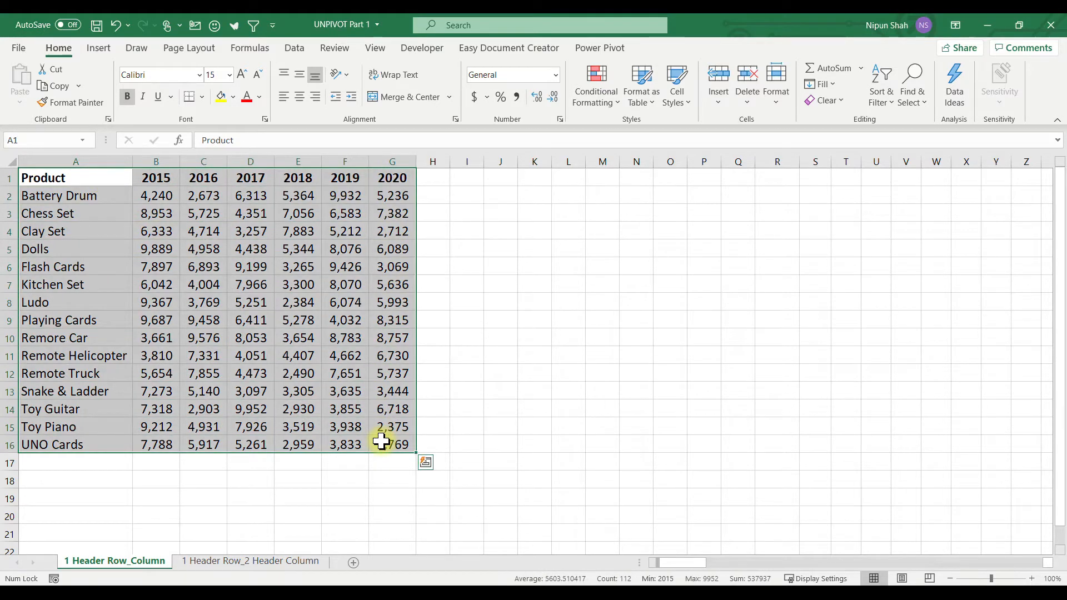
key("ctrl+c")
left_click(533, 181)
key("ctrl+v")
key("ctrl")
key("w")
key("Escape")
Step: Convert the copied range K1:Q16 into a table with headers and name it Sales_Summary
left_click(746, 233)
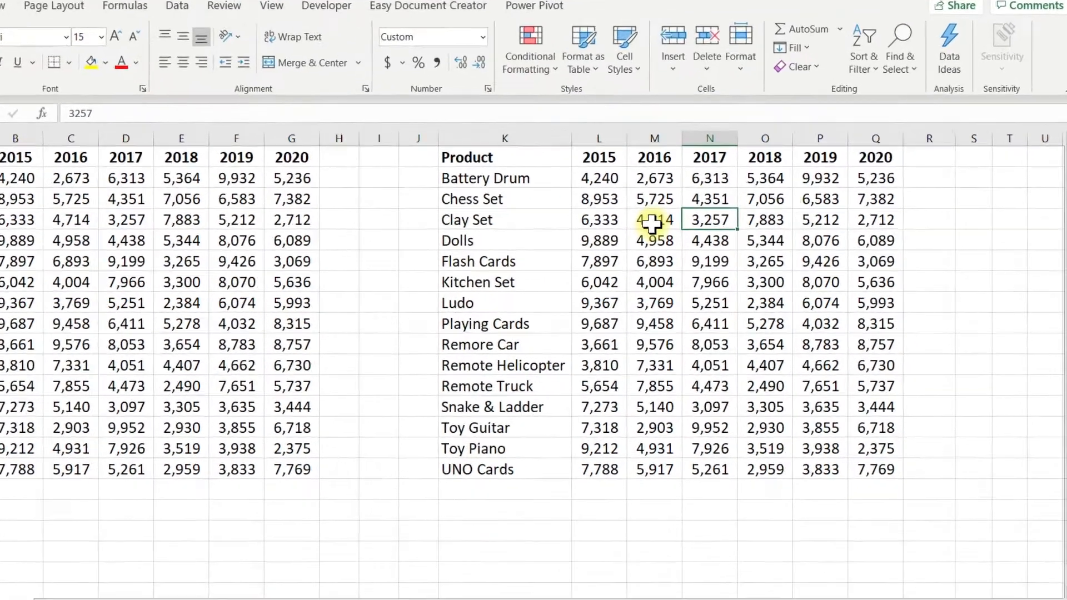
key("ctrl+t")
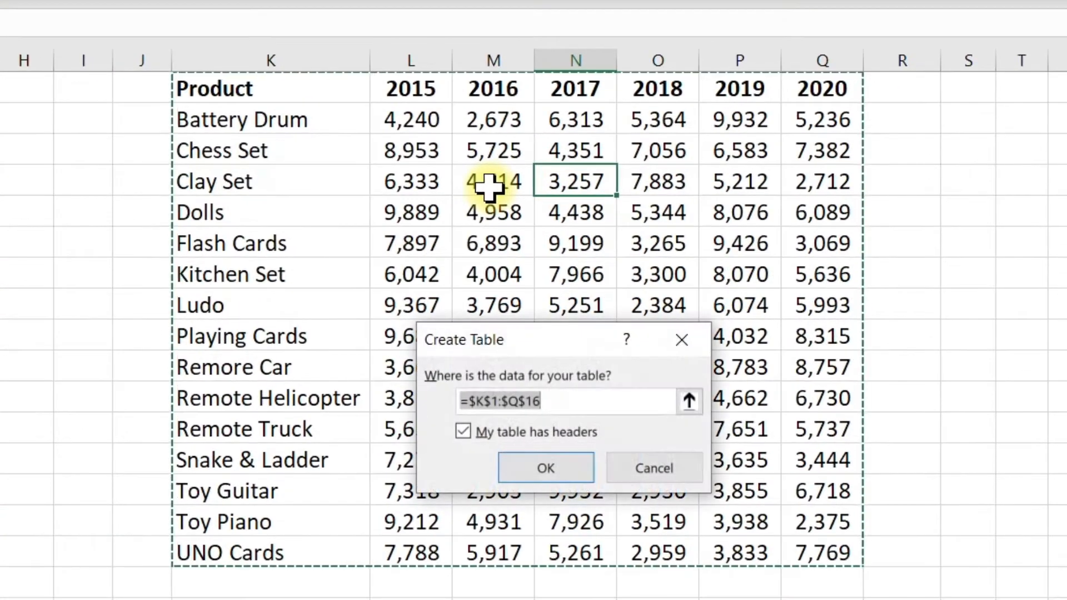
left_click(538, 470)
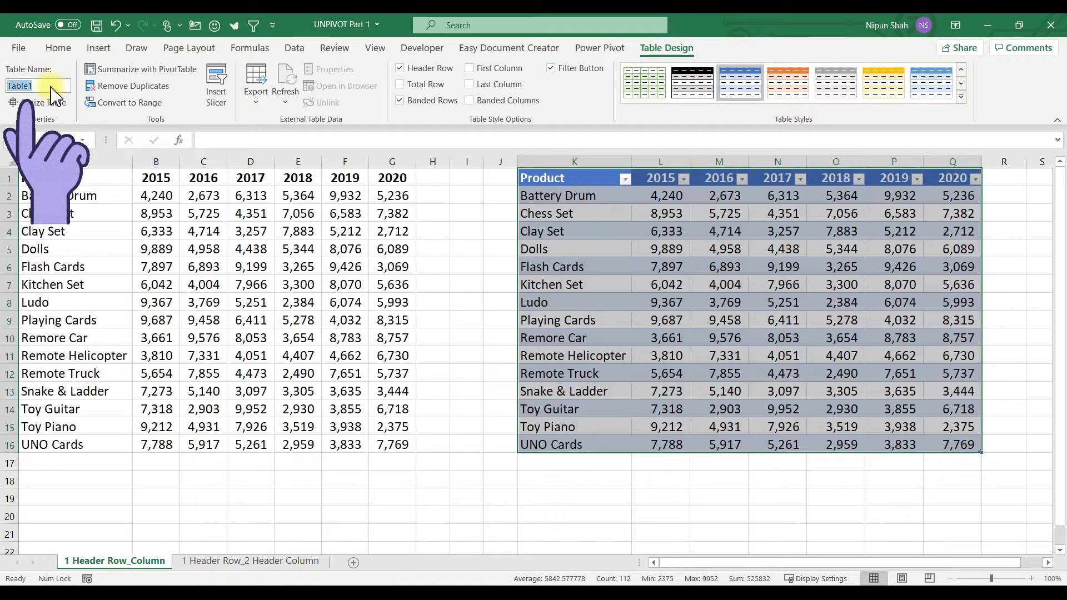
left_click(53, 86)
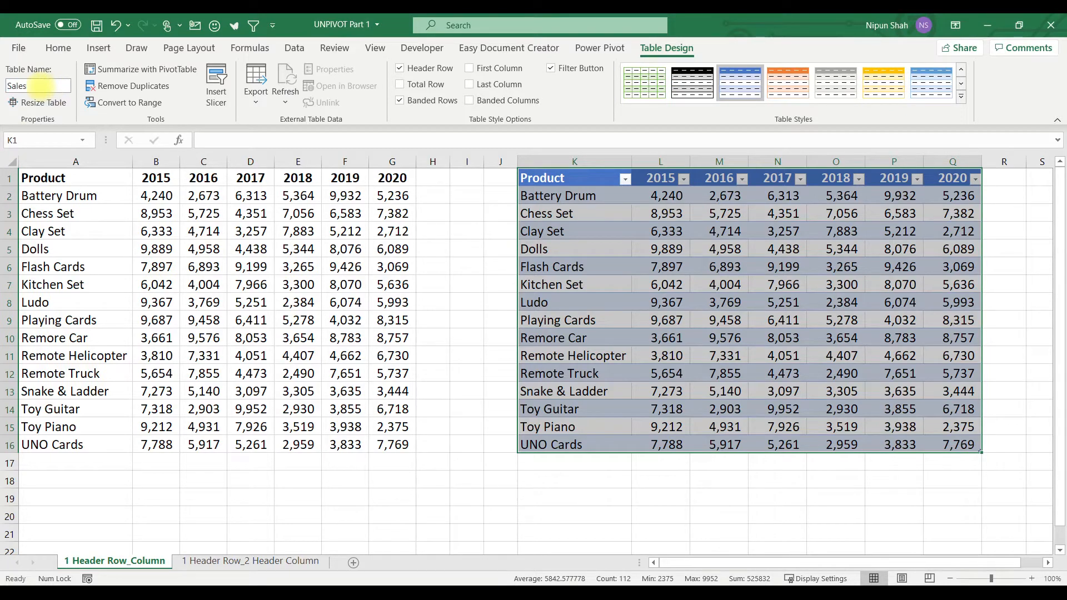
type("Sales_Summary")
key("Return")
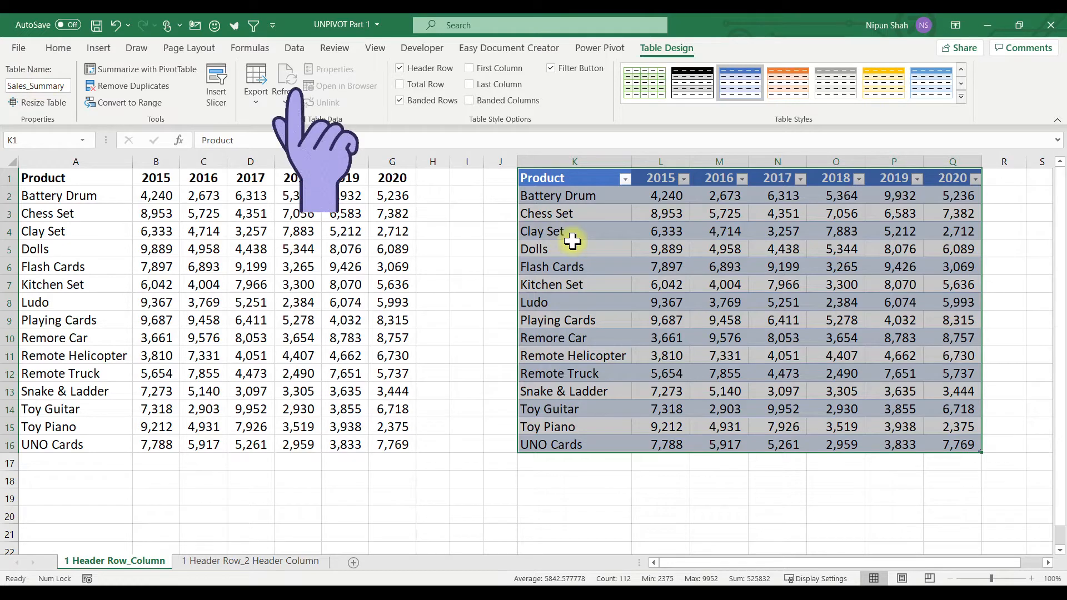
Step: Open the Sales_Summary table in Power Query and unpivot all columns other than Product
left_click(294, 49)
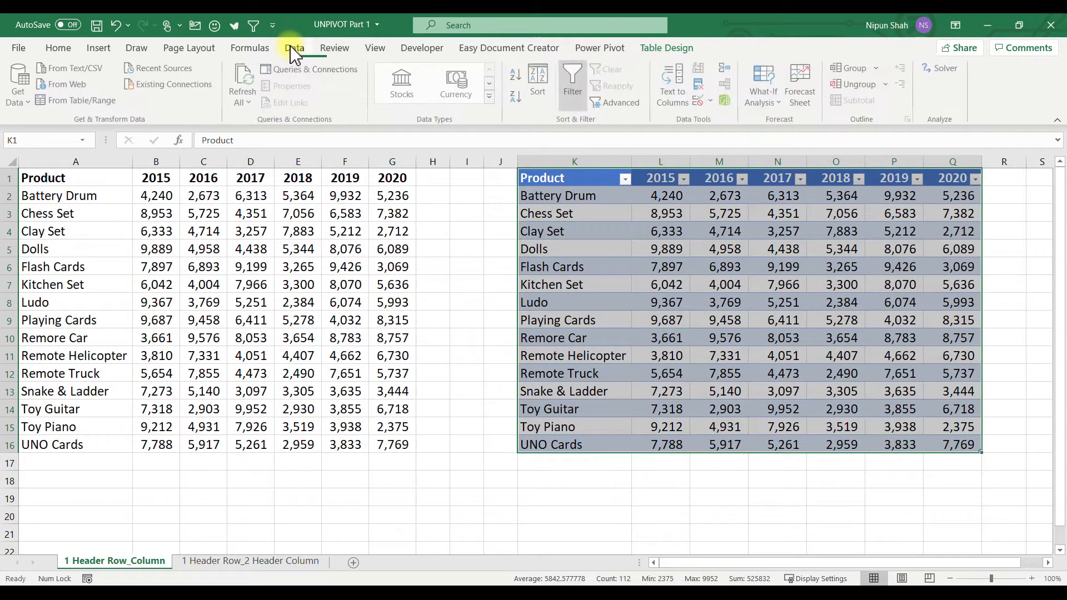
left_click(104, 101)
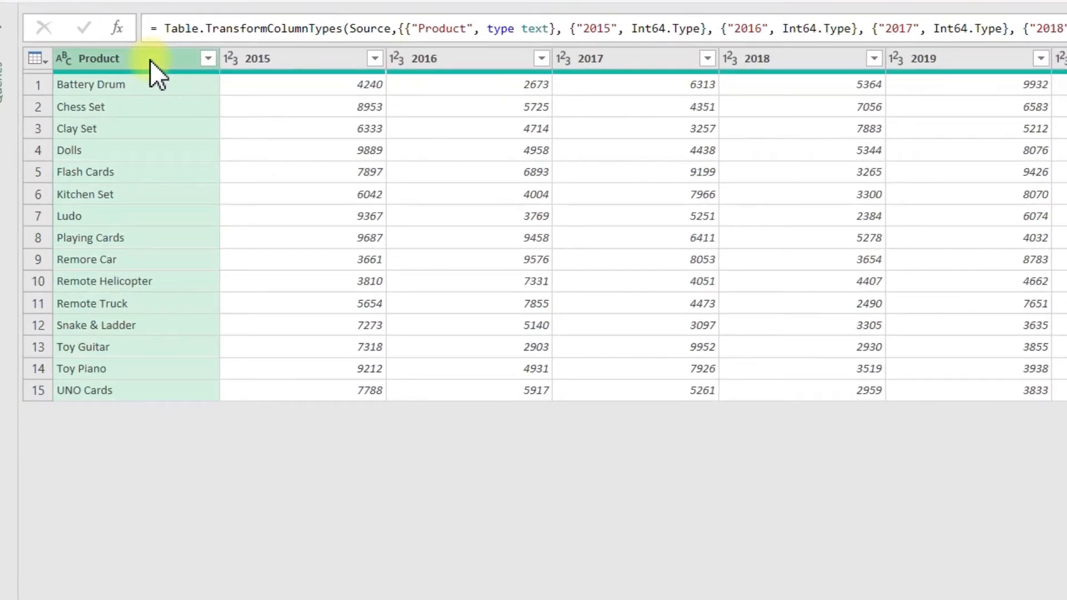
right_click(150, 60)
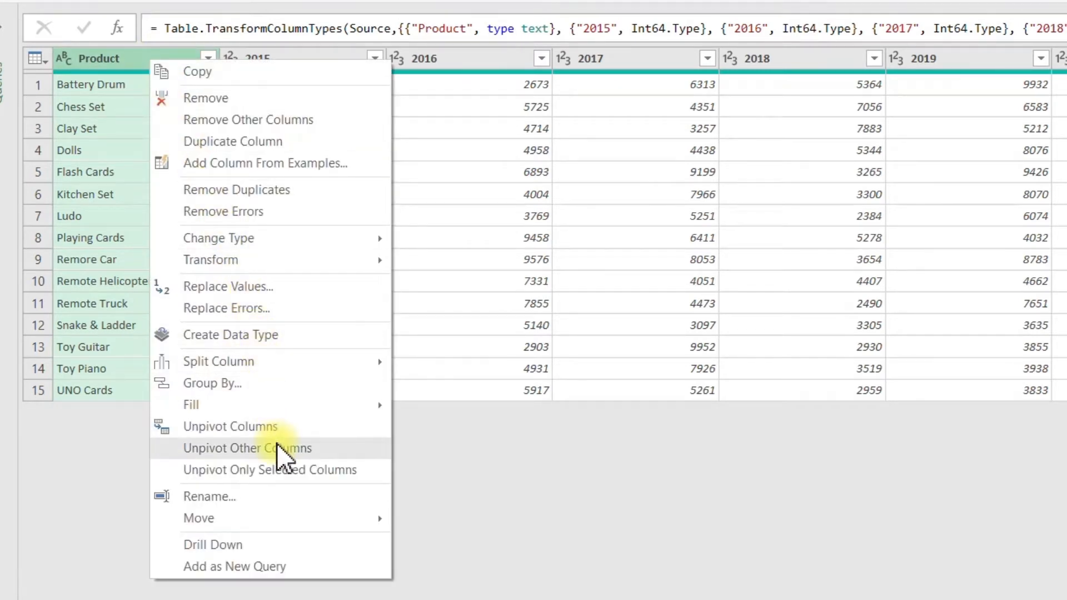
left_click(334, 449)
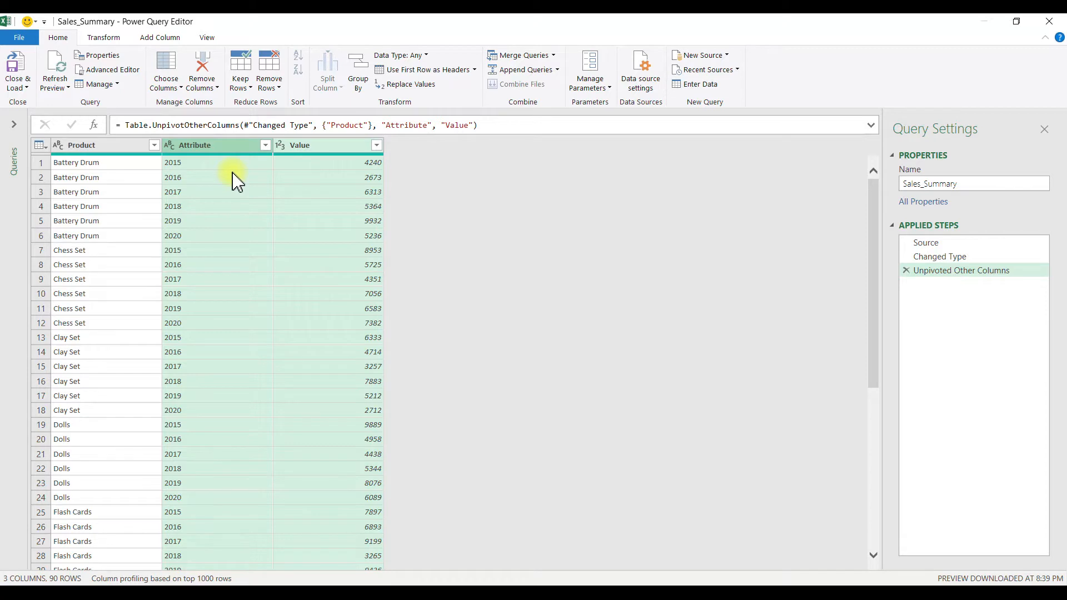
Step: Rename the query Sales_Data and load the unpivoted result into the workbook
left_click(991, 184)
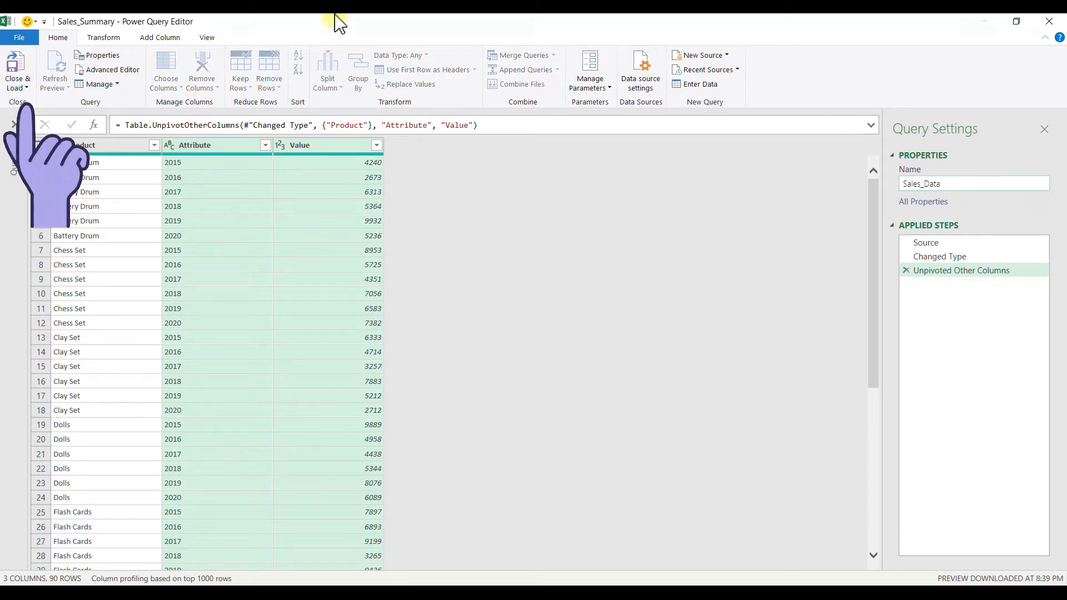
left_click(18, 65)
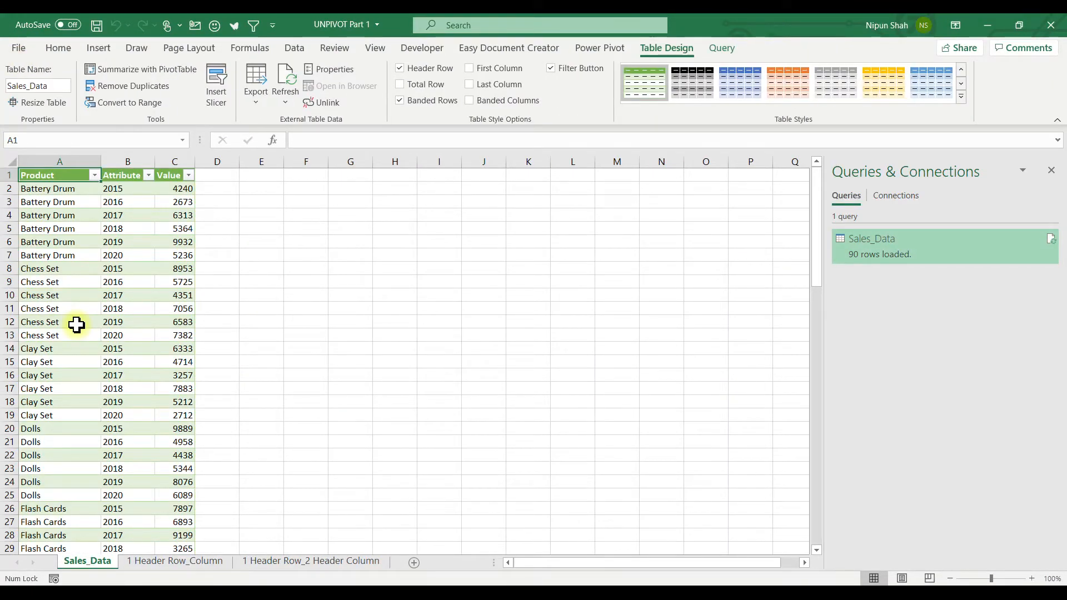
Step: Reopen the Sales_Data query, rename its Attribute column to Year and load the result back to the worksheet
key("Right")
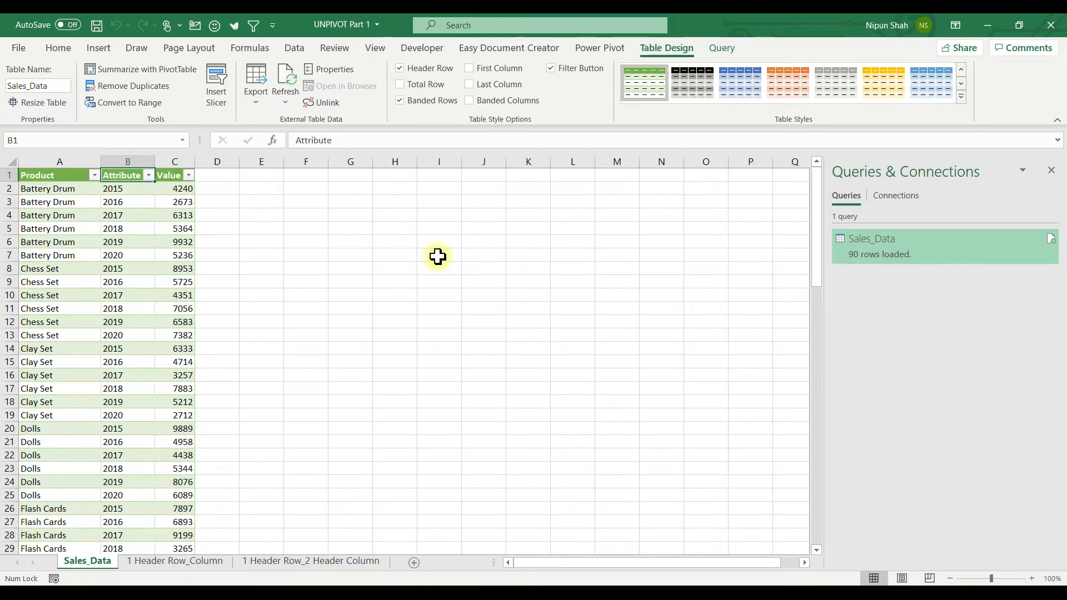
double_click(974, 245)
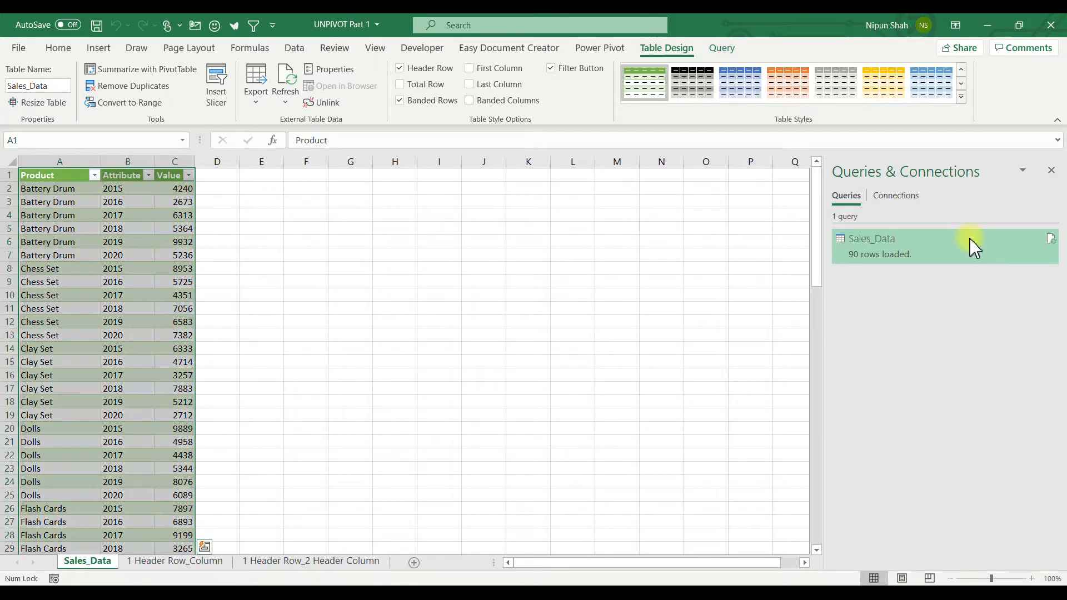
left_click(206, 146)
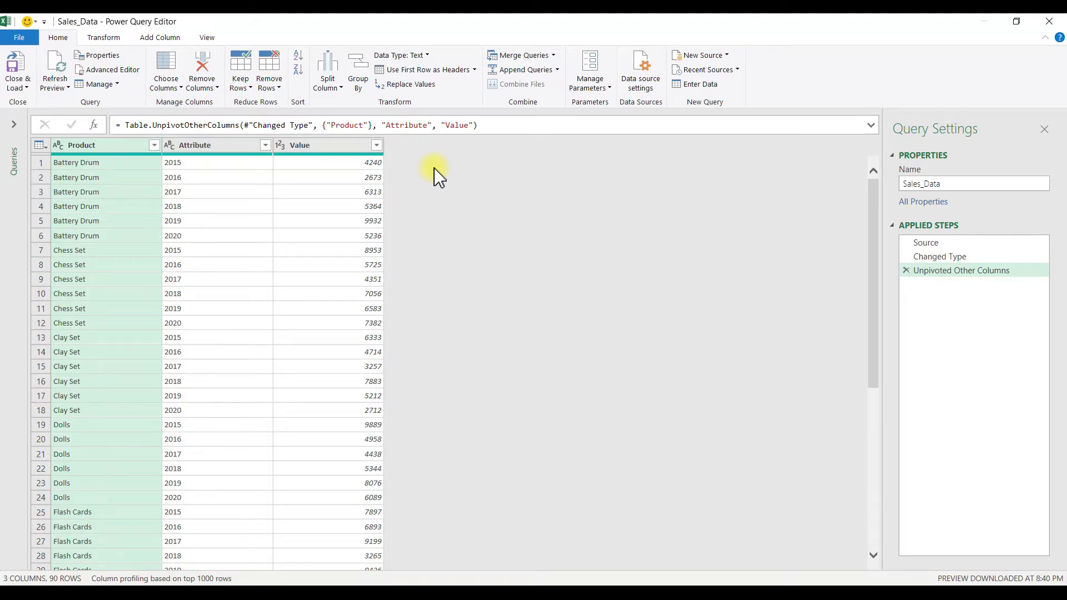
double_click(205, 145)
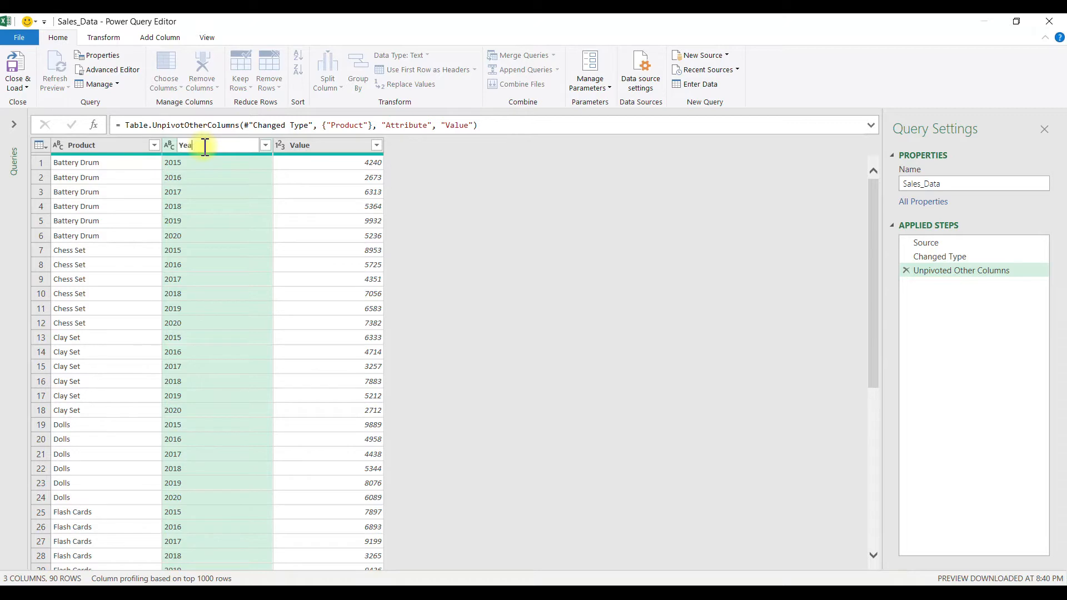
key("Return")
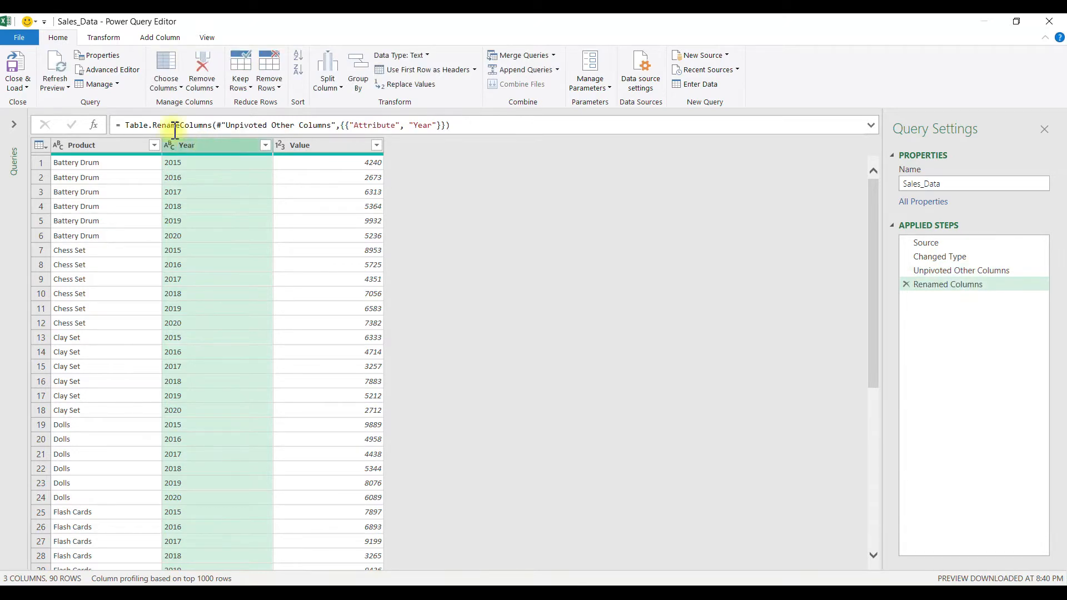
left_click(12, 69)
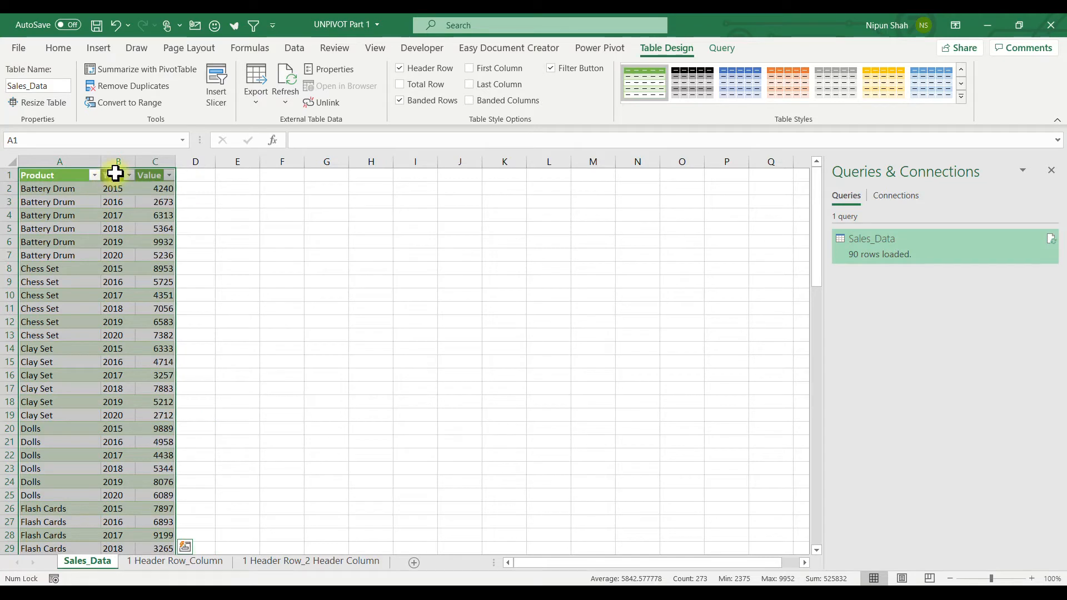
left_click(63, 175)
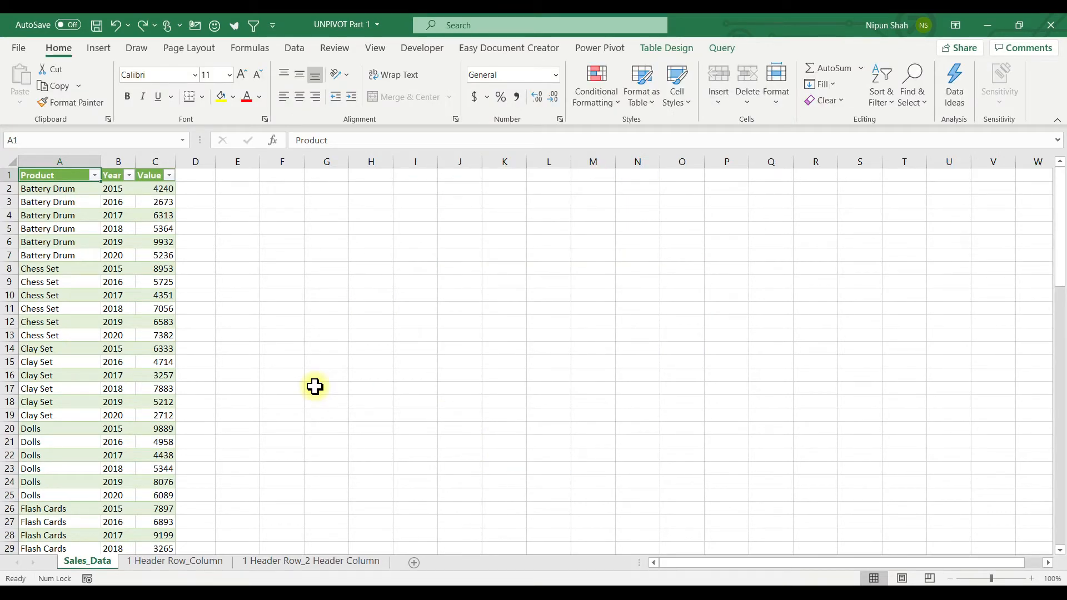
Step: Add a 2021 column in R1 of the Sales_Summary table on the 1 Header Row_Column sheet
left_click(193, 561)
type("2021")
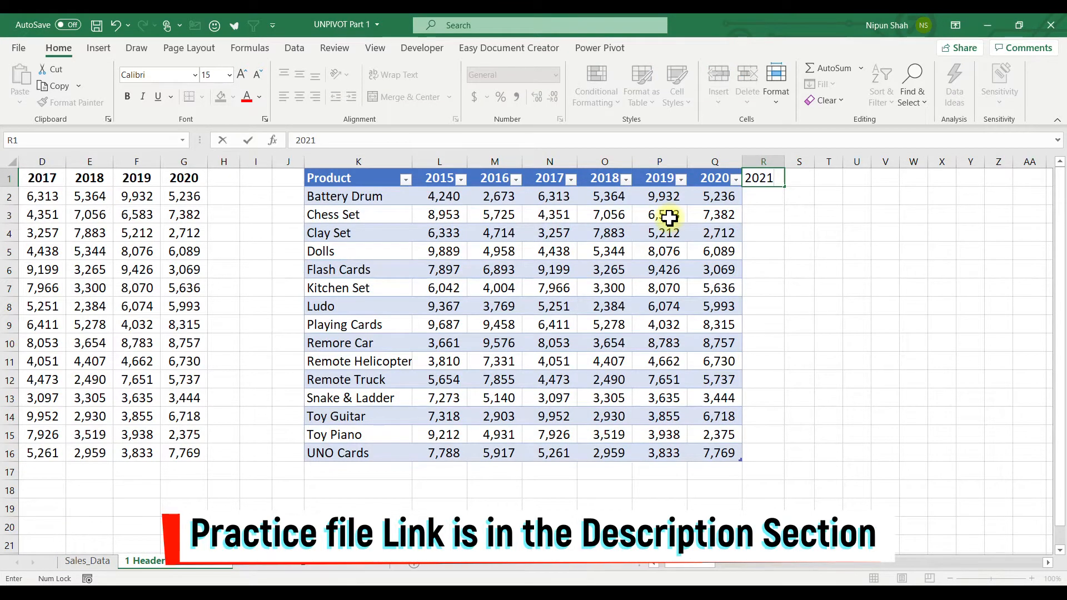
key("Return")
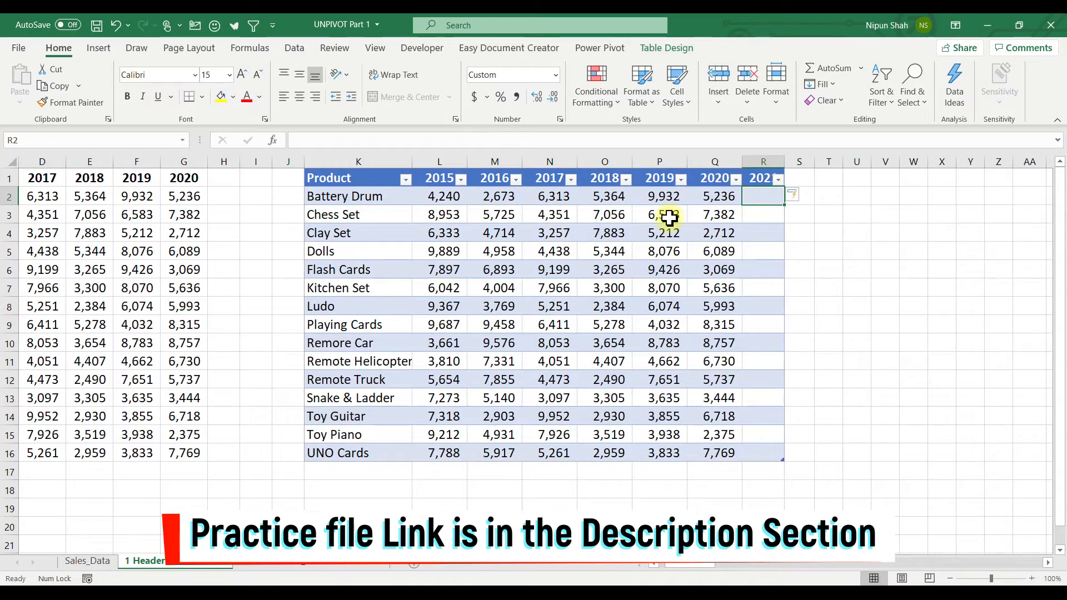
Step: Fill the 2021 column with the formula =RANDBETWEEN(5000,10000)
type("=rand")
key("Down")
key("Down")
key("Tab")
type("5000,10000)")
key("Return")
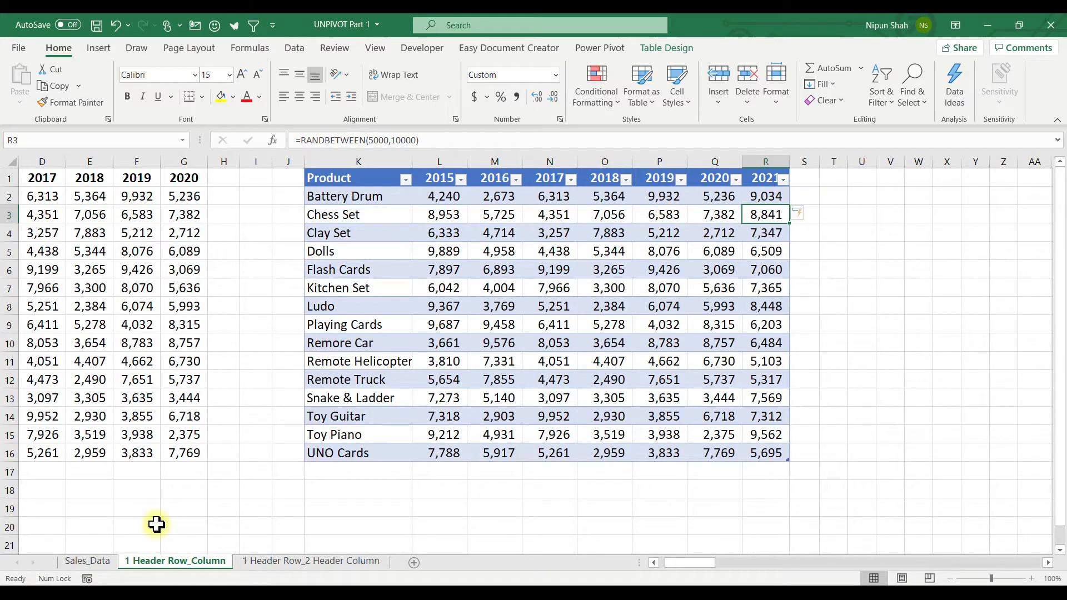
Step: Refresh the query table on the Sales_Data sheet and check the Year filter list for 2021
left_click(102, 562)
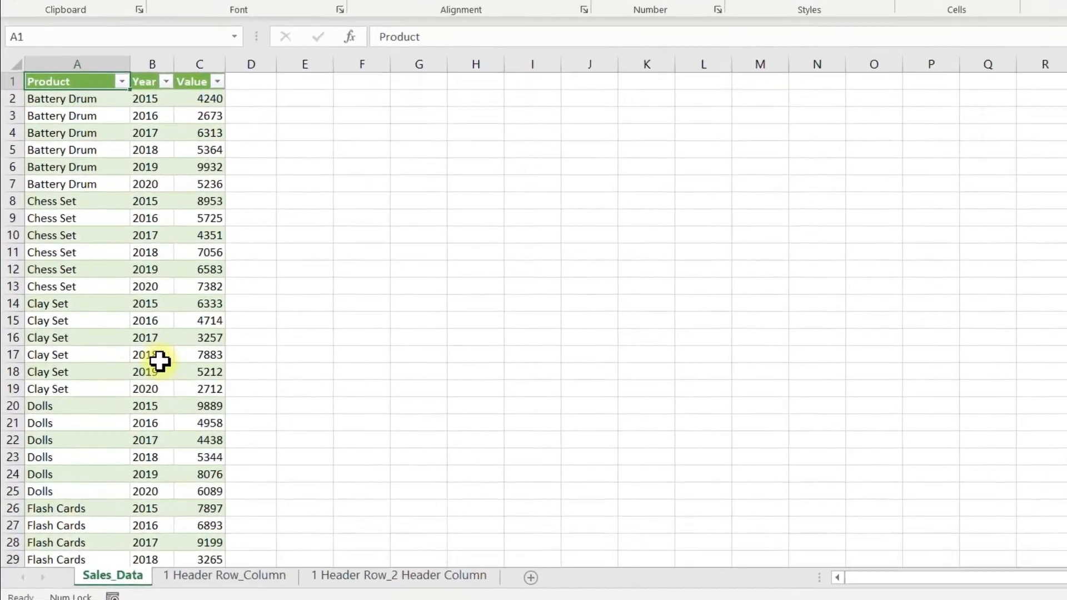
left_click(160, 358)
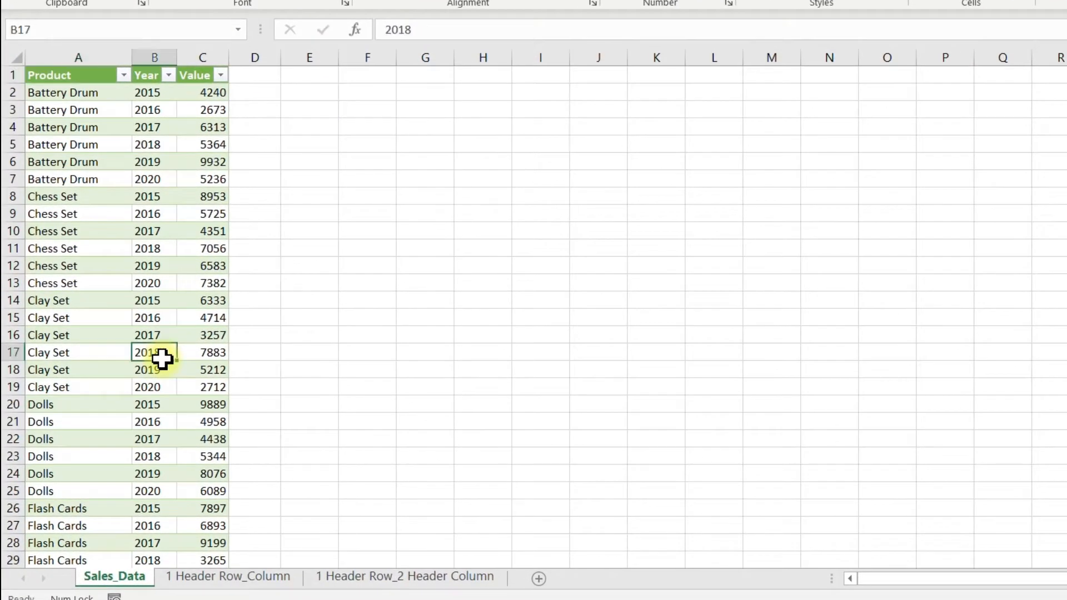
right_click(160, 359)
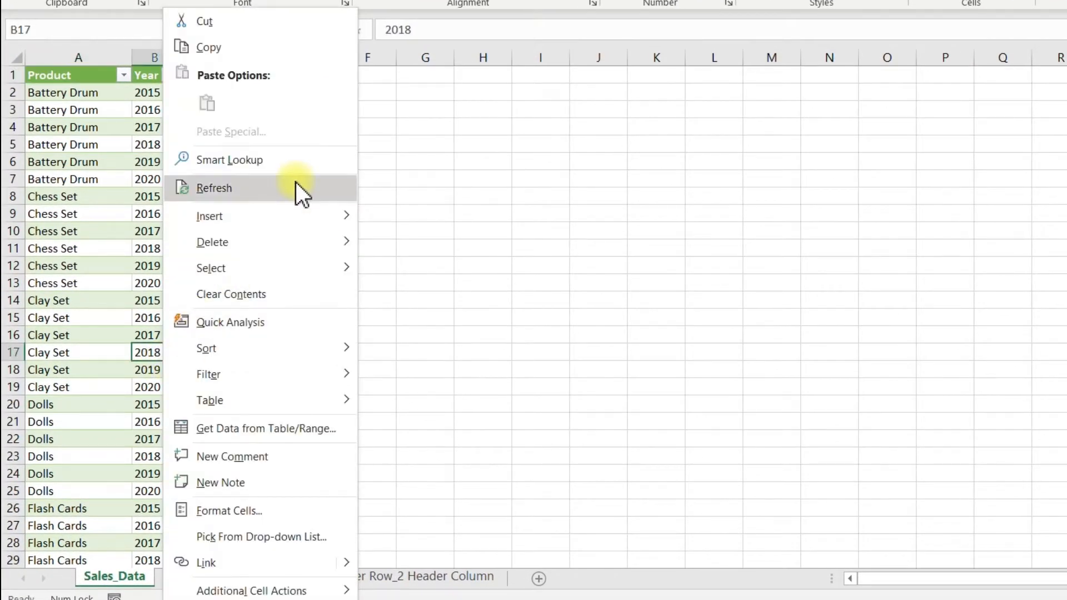
left_click(297, 184)
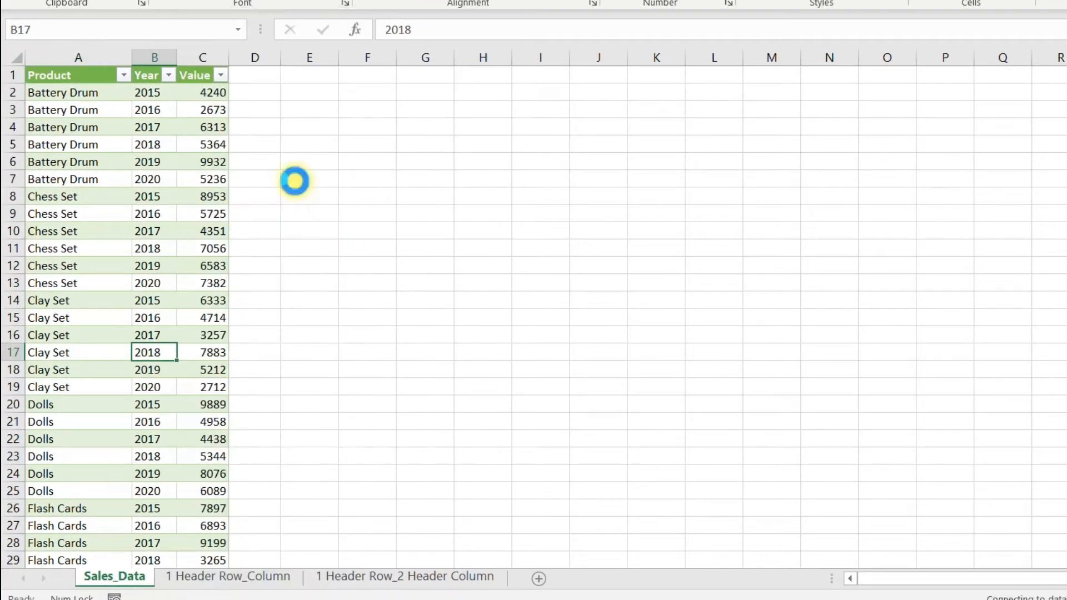
left_click(168, 76)
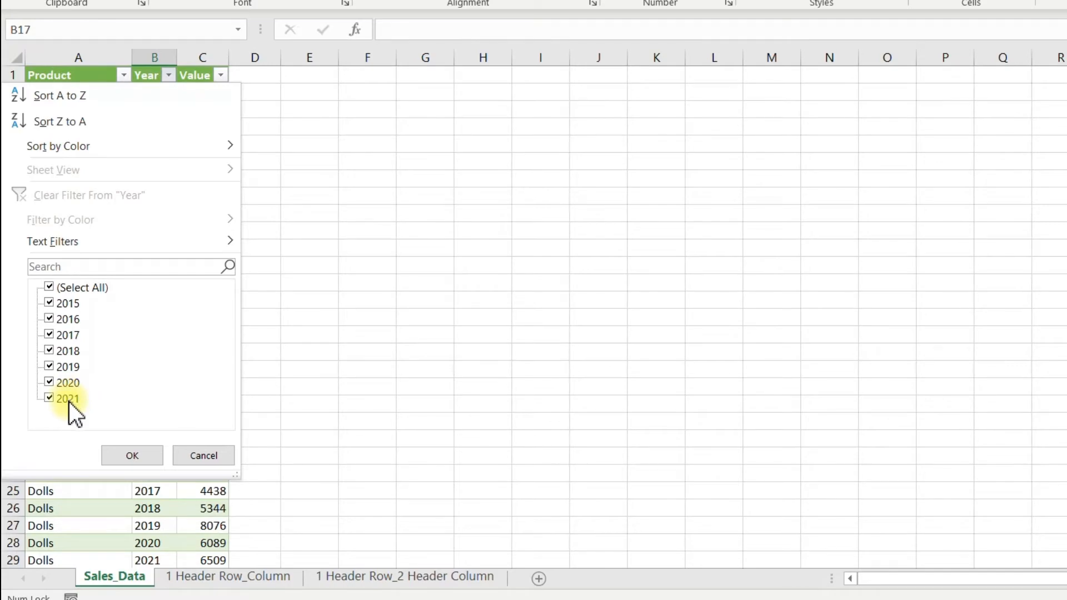
left_click(116, 451)
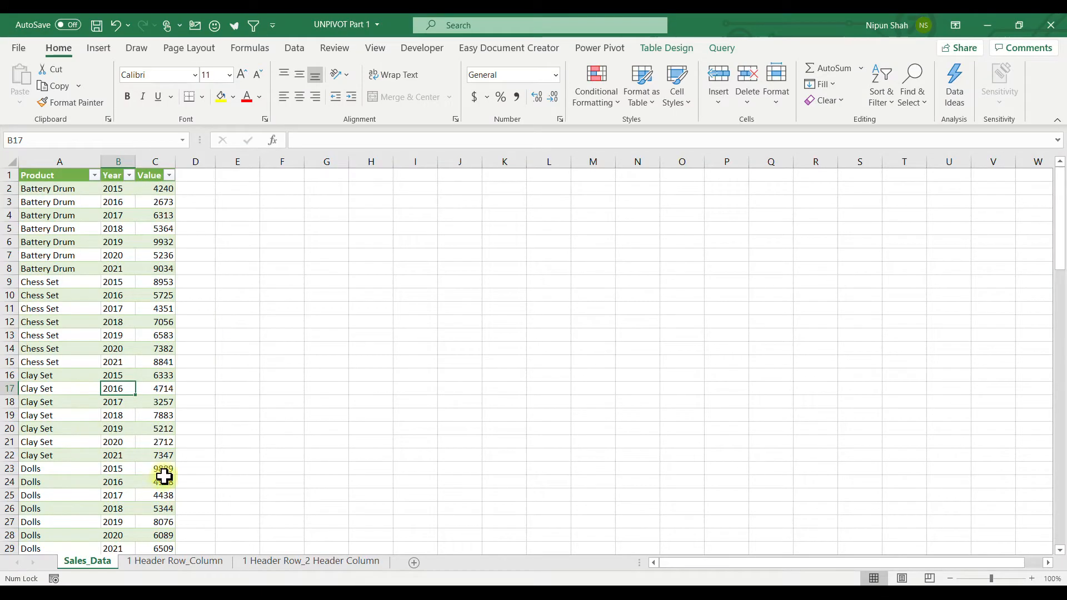
Step: Add a product row named New Game below UNO Cards in the Sales_Summary table on the 1 Header Row_Column sheet
left_click(183, 571)
left_click(334, 473)
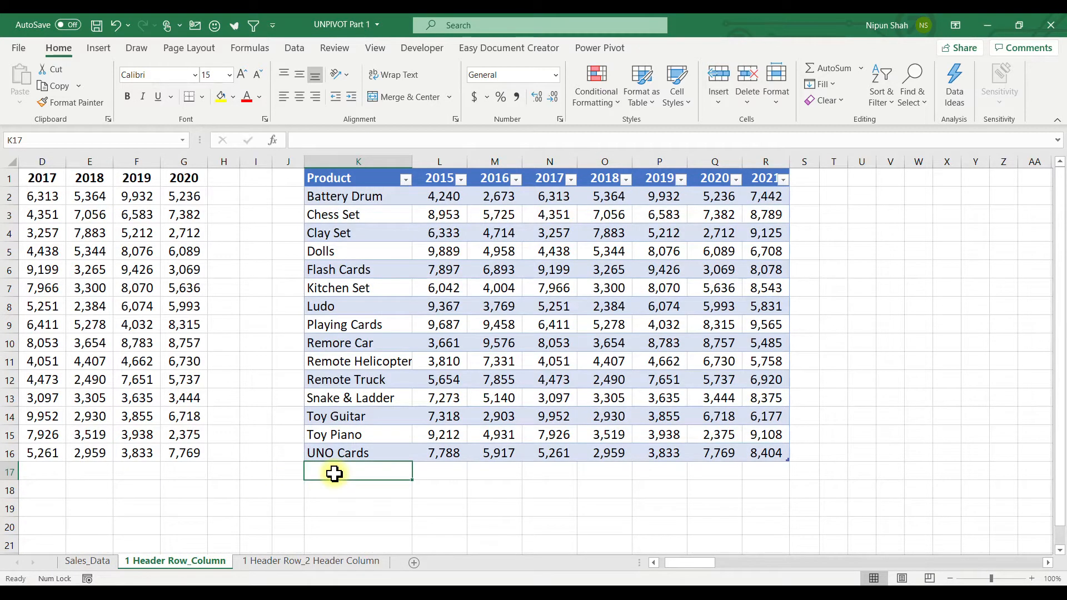
type("New Game")
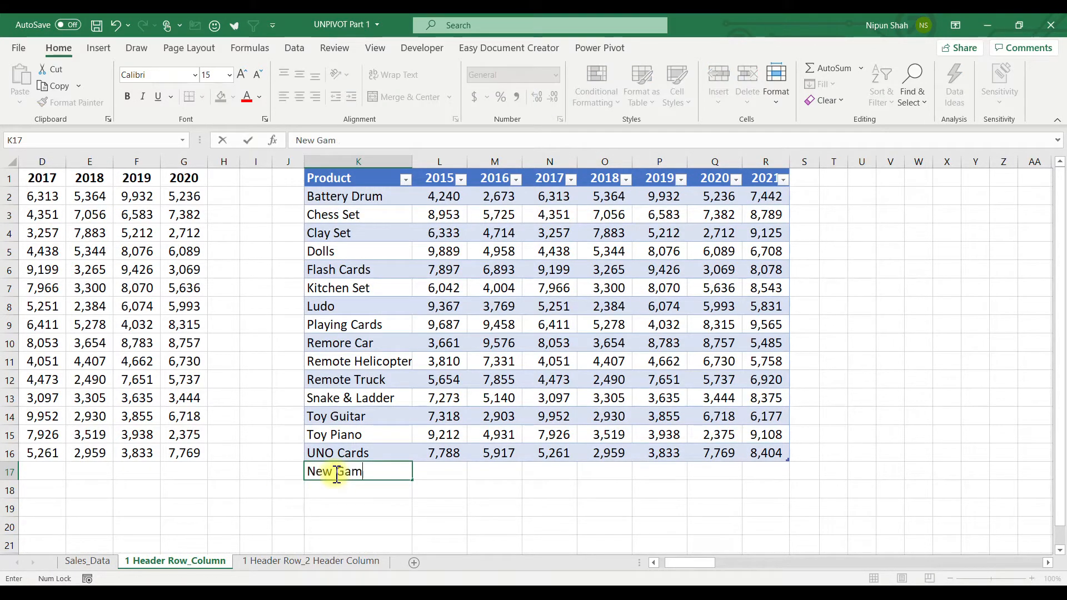
left_click(436, 466)
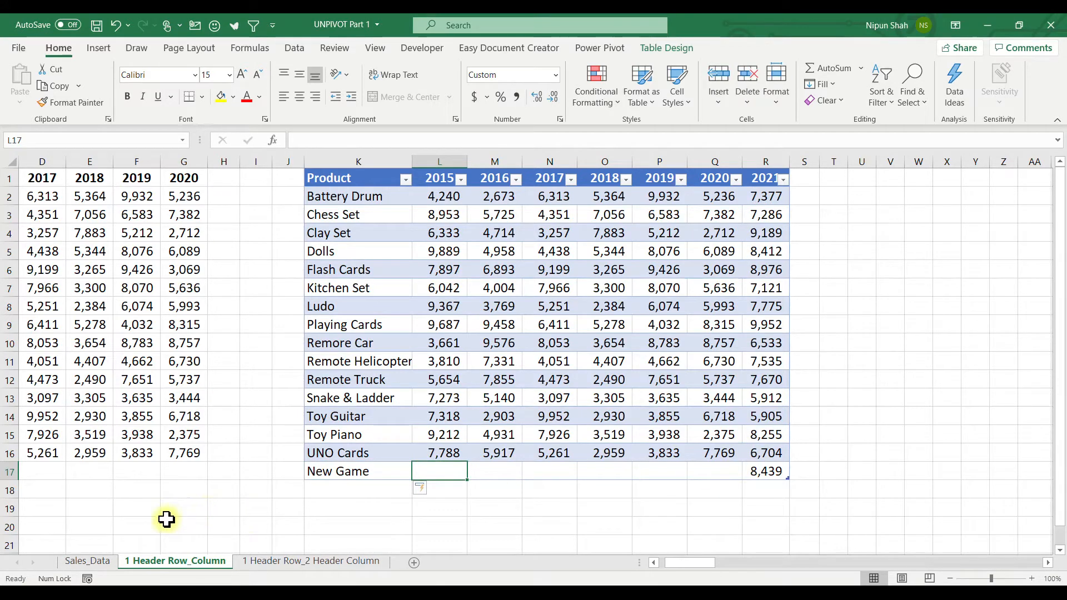
Step: Refresh the query table on the Sales_Data sheet and check the Product filter list for New Game
left_click(96, 562)
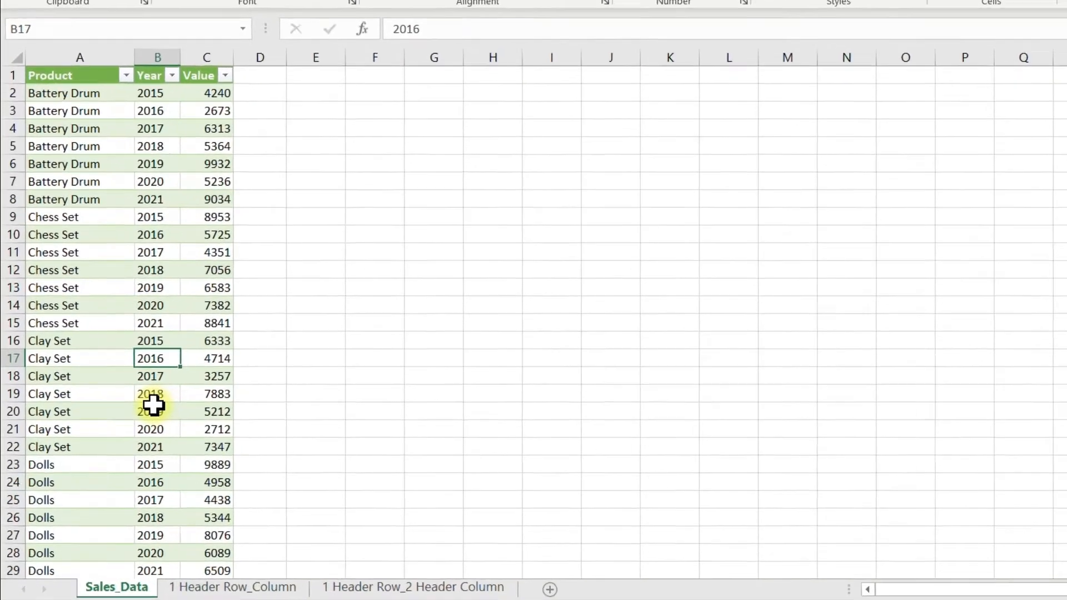
right_click(142, 401)
left_click(289, 161)
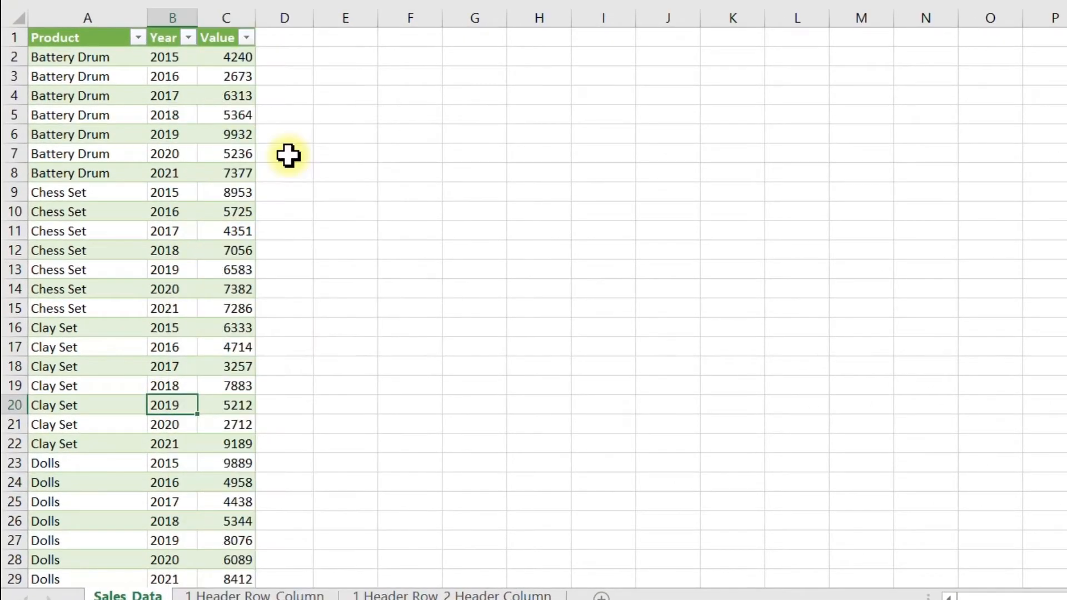
left_click(138, 38)
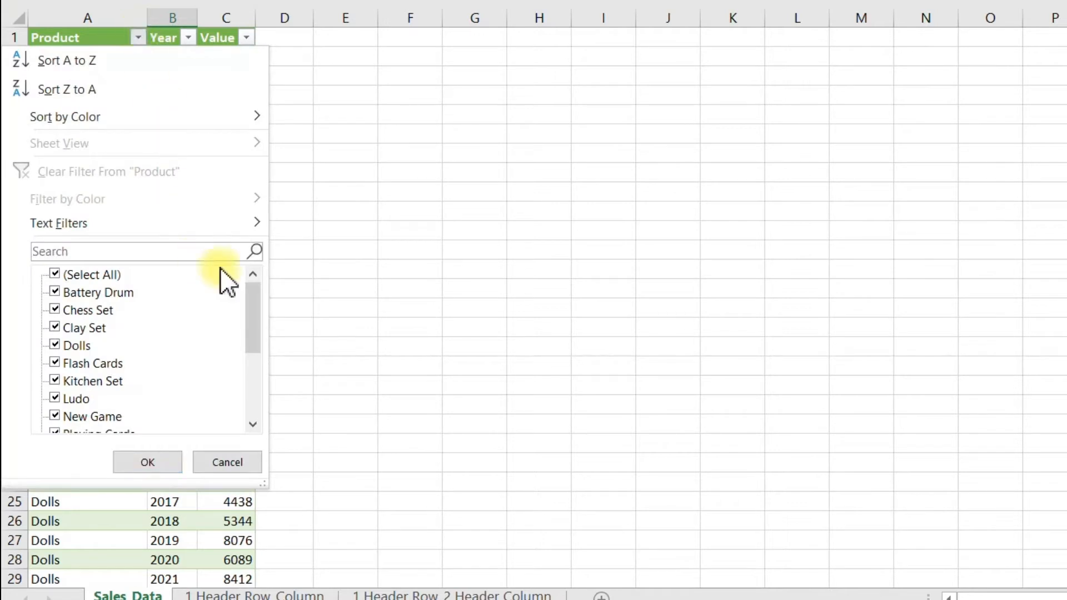
left_click_drag(255, 305, 255, 336)
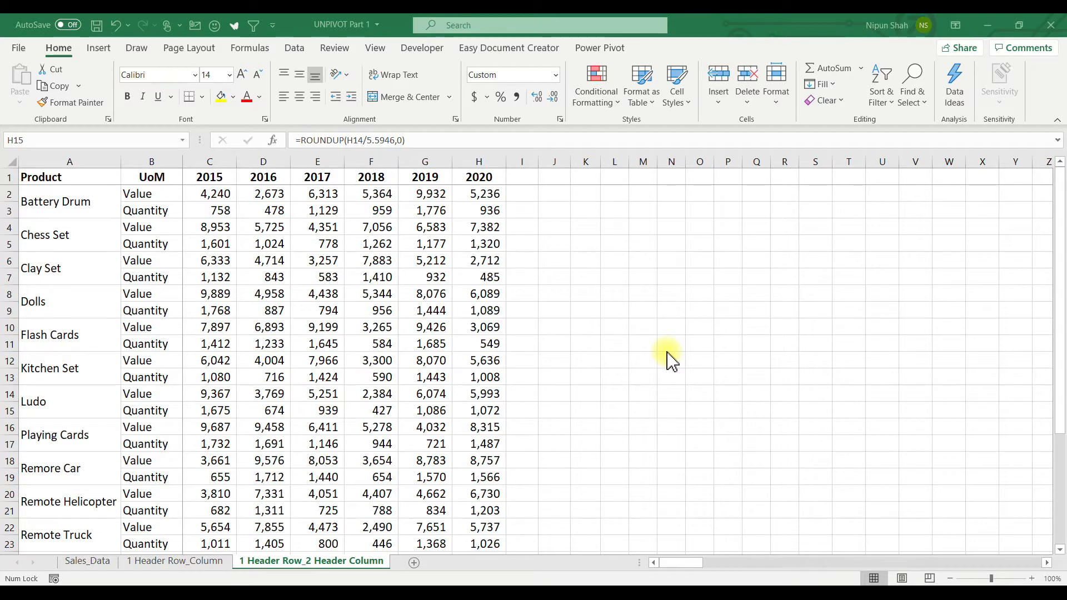
Step: Examine the merged product cells, UoM entries and year headers on the 1 Header Row_2 Header Column sheet
left_click(105, 199)
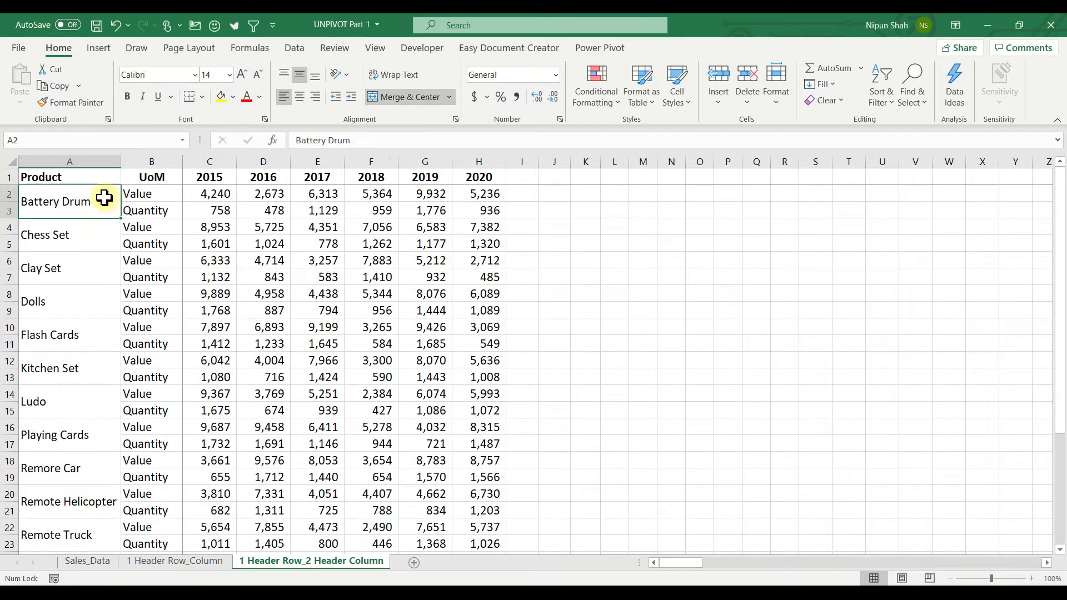
left_click_drag(104, 199, 128, 514)
left_click(160, 196)
left_click(158, 209)
left_click(197, 178)
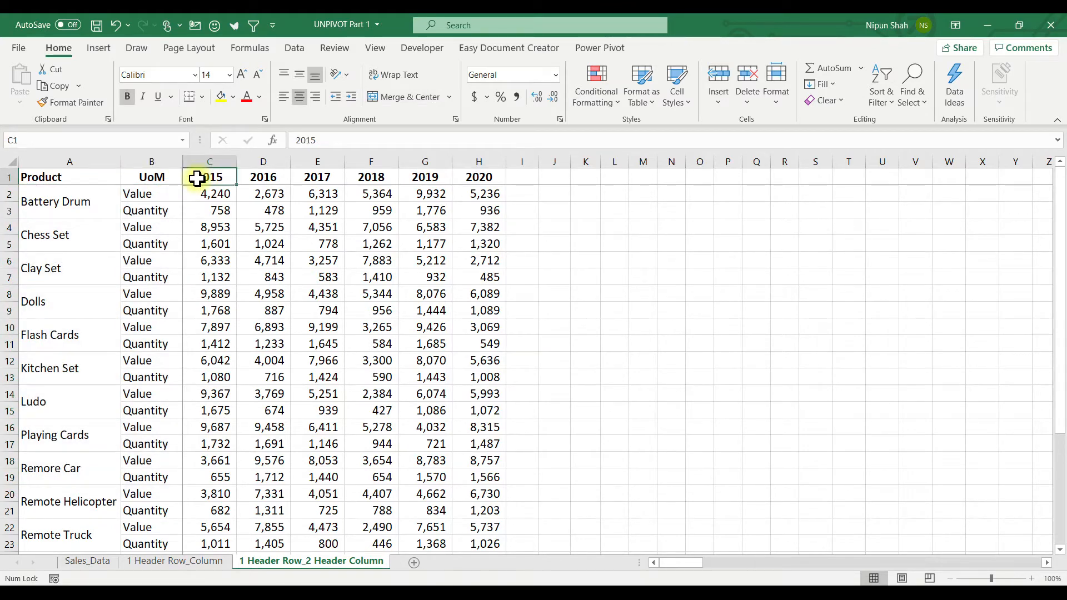
left_click_drag(197, 178, 464, 175)
left_click(97, 202)
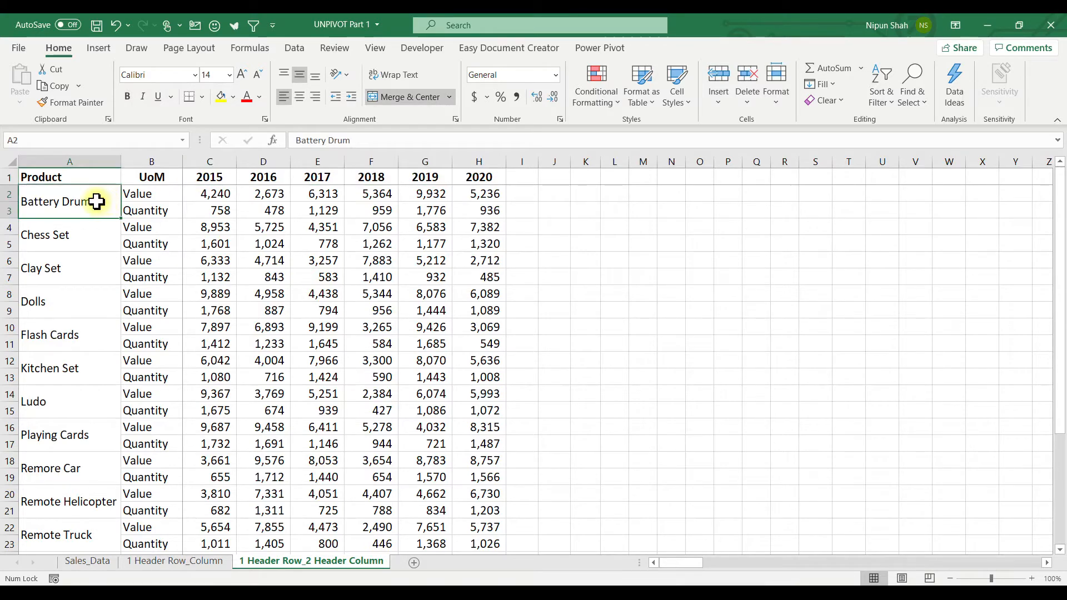
left_click(91, 232)
left_click(91, 264)
left_click(90, 304)
left_click(95, 202)
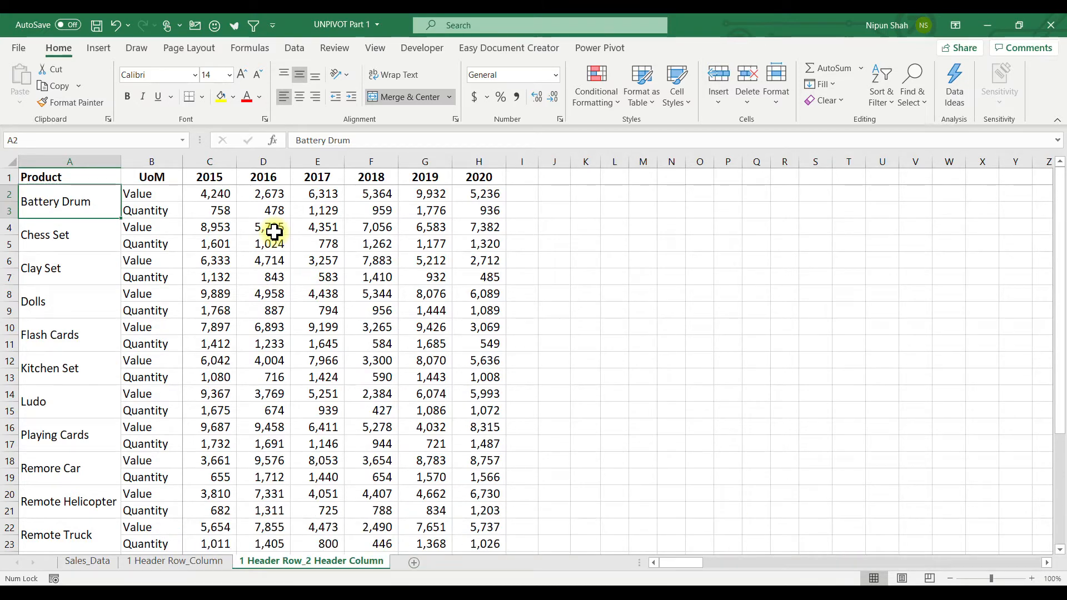
key("Right")
Step: Copy columns A to H of the 1 Header Row_2 Header Column sheet and paste them starting at K1
left_click(100, 161)
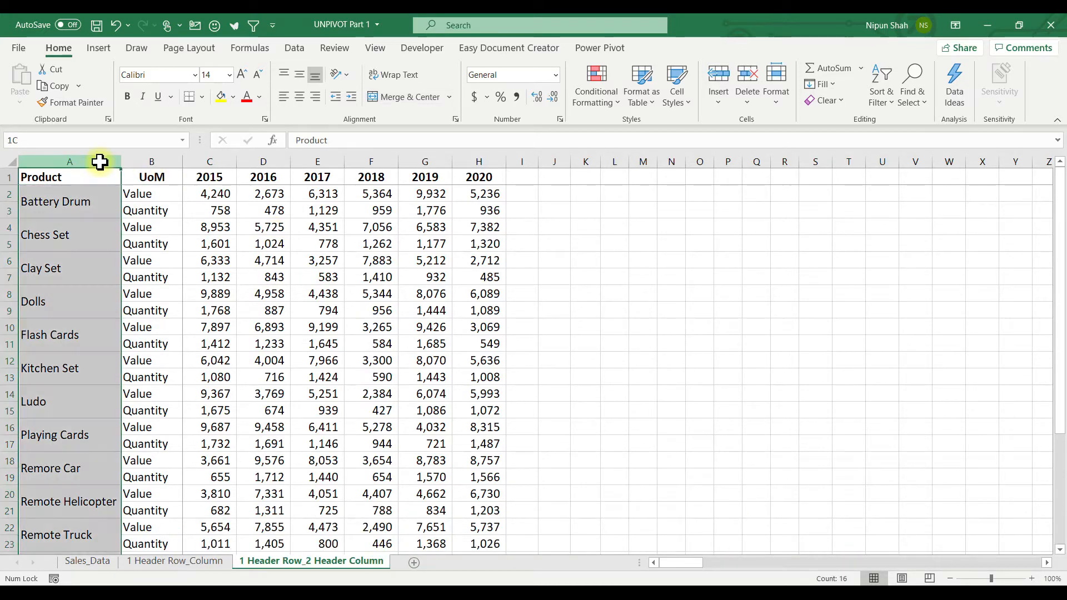
left_click_drag(100, 162, 471, 160)
key("ctrl+c")
key("Right")
key("Right")
key("Right")
key("Right")
key("Right")
key("Right")
key("Right")
key("Right")
key("Right")
key("Right")
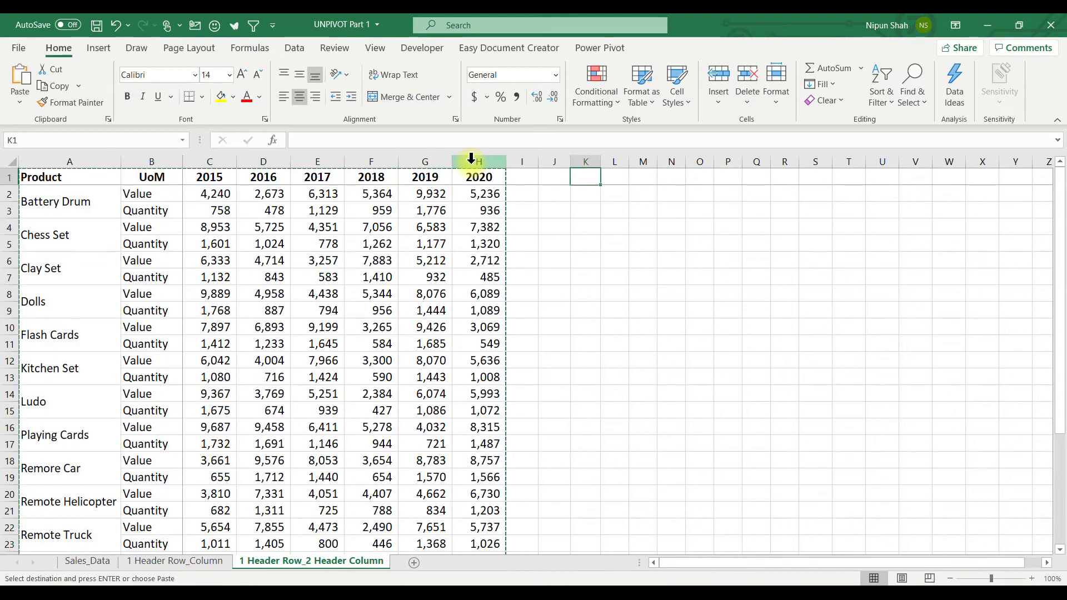
key("ctrl+v")
scroll(1047, 562, "right", 8)
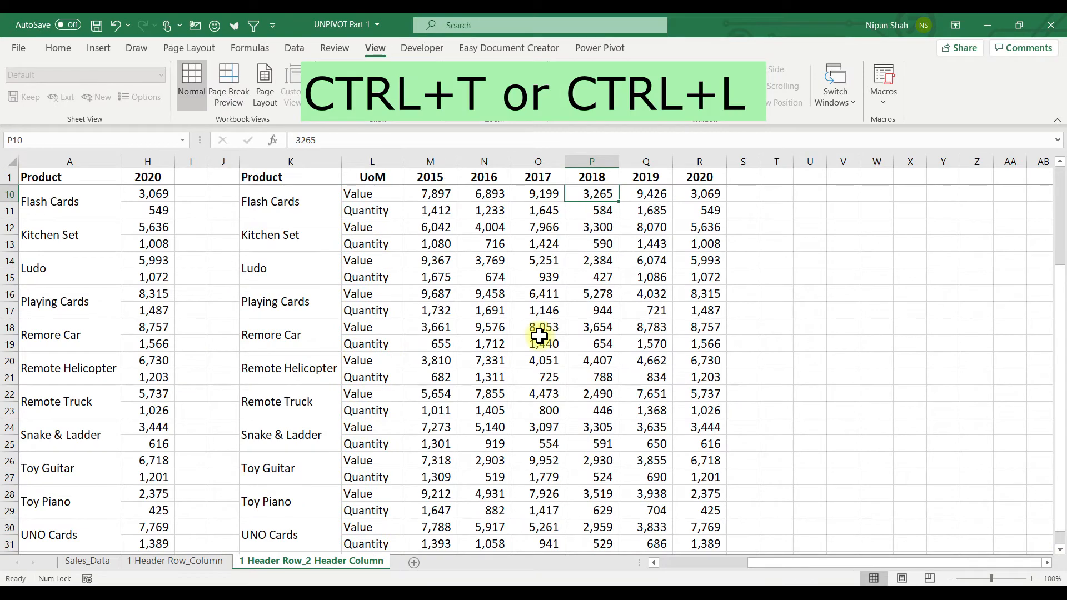
Step: Convert the copied range K1:R31 into a table with headers and name it Sales_Summary_2
key("ctrl+t")
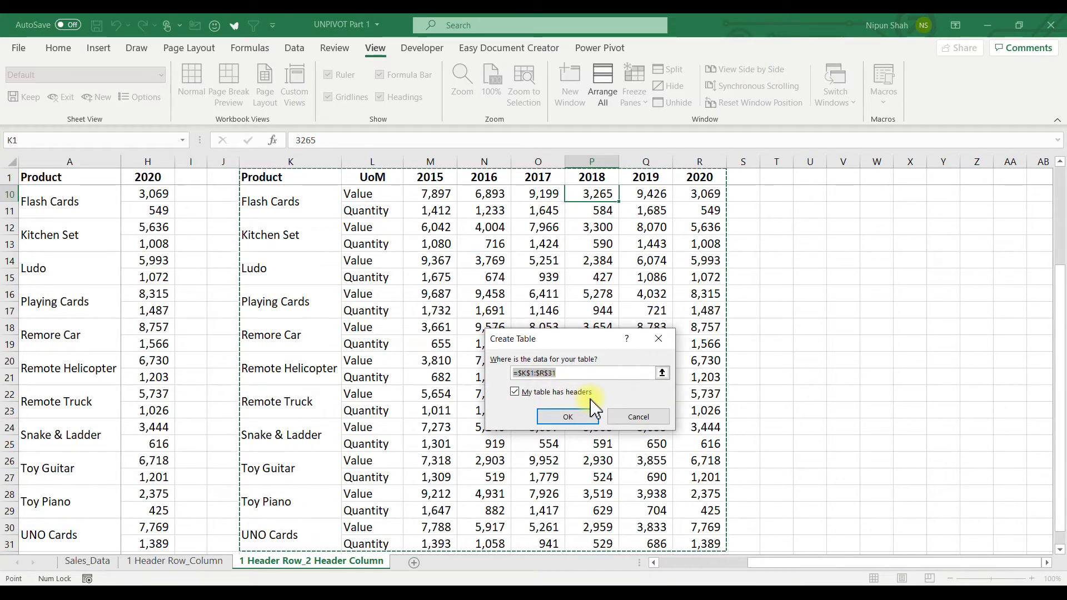
left_click(592, 419)
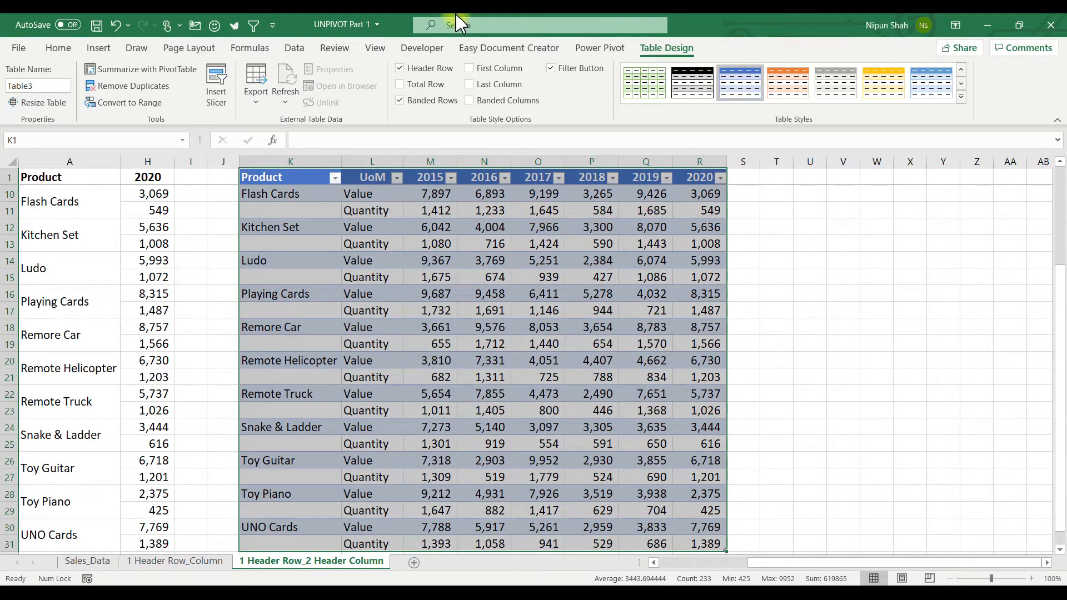
left_click(27, 86)
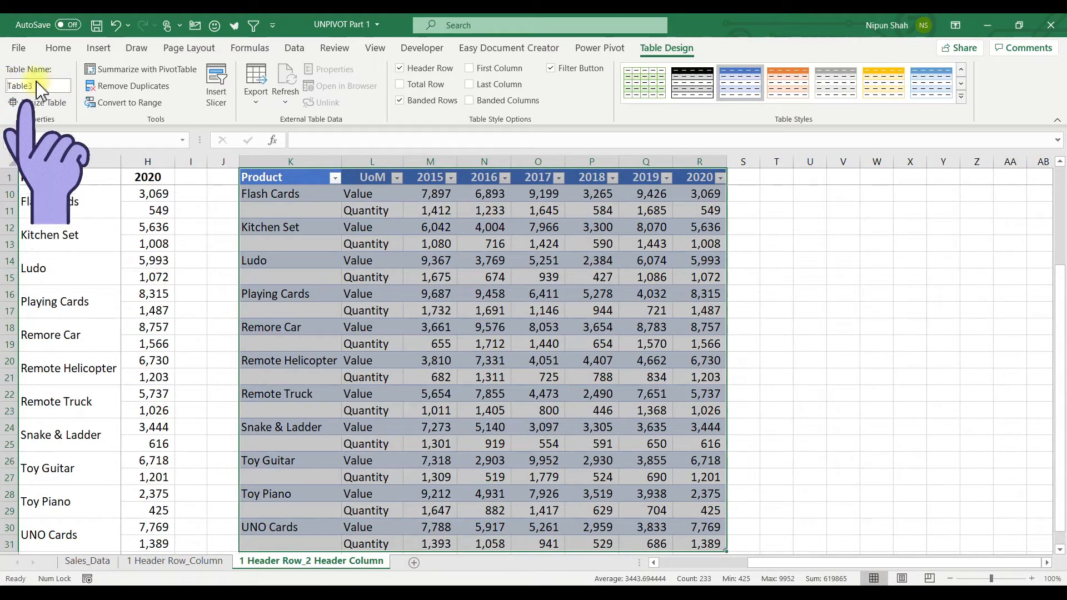
type("Sale")
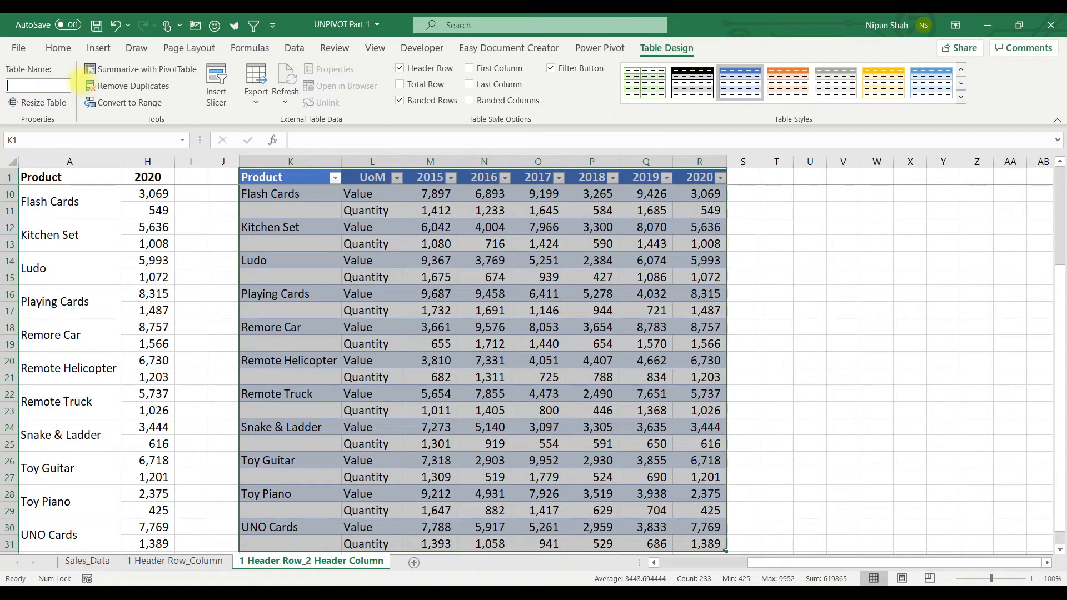
type("s_")
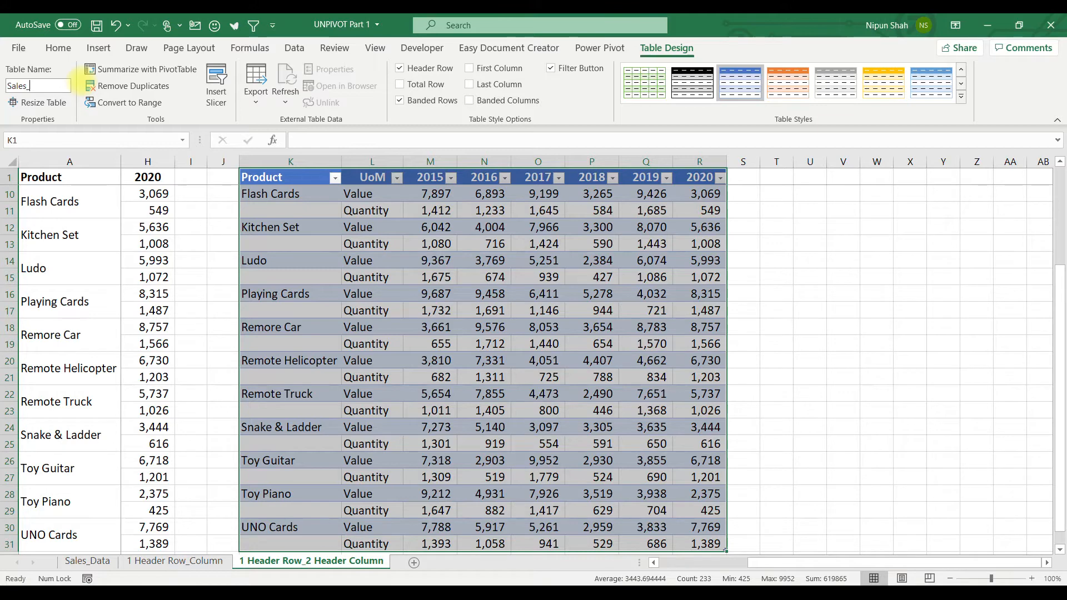
type("Summary_2")
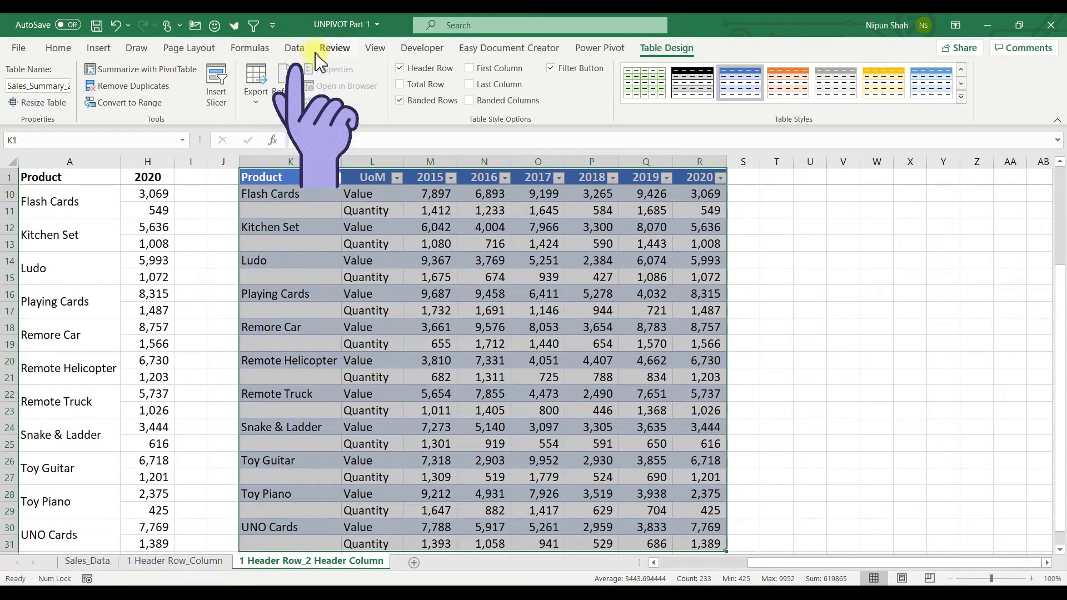
Step: Load the Sales_Summary_2 table into Power Query and fill the Product column down over its null cells
left_click(294, 48)
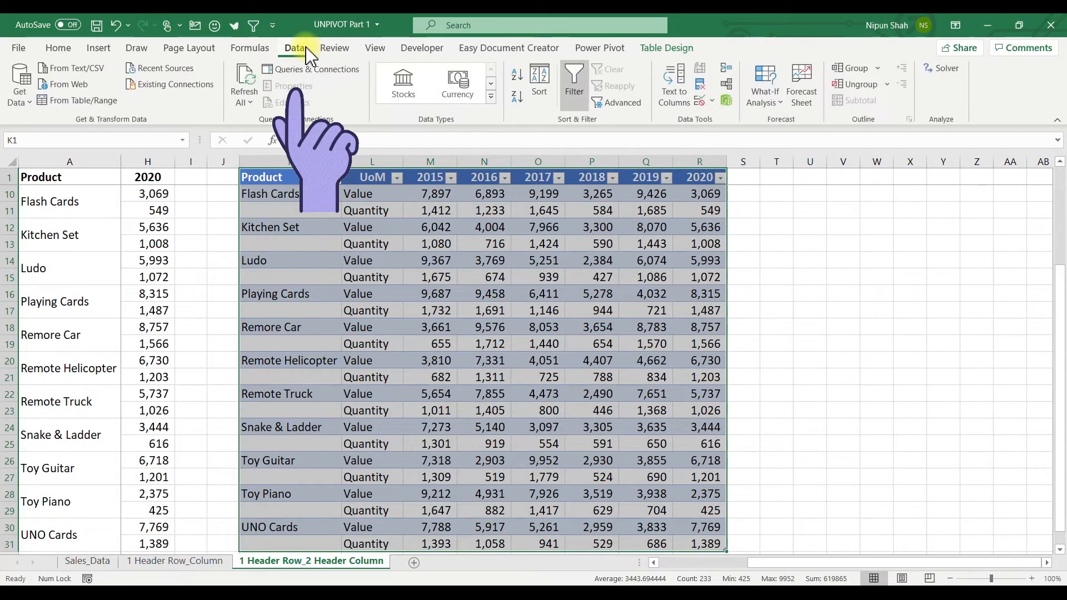
left_click(80, 101)
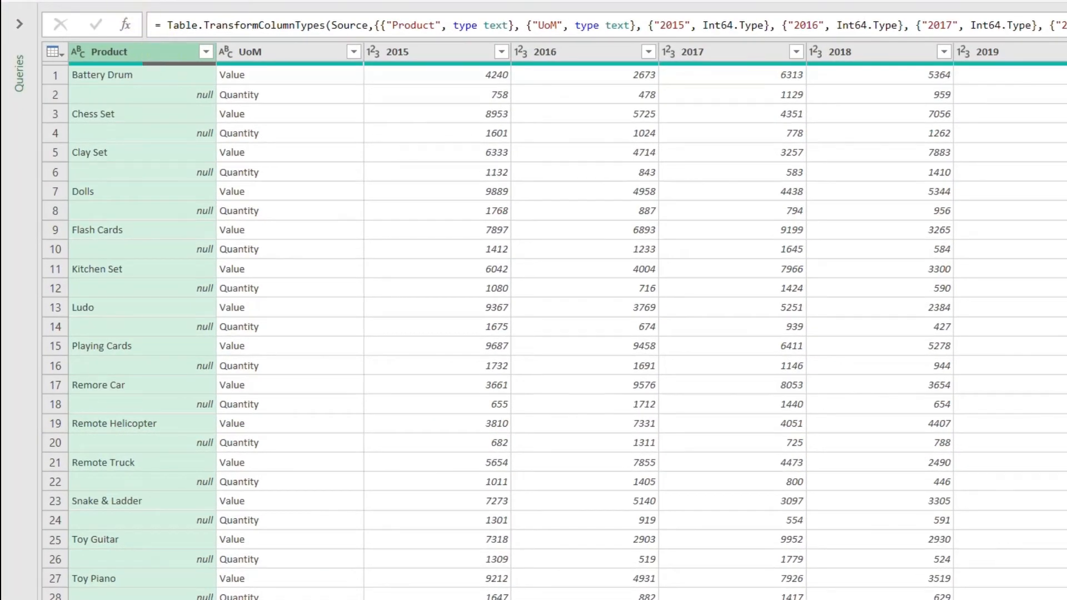
right_click(149, 51)
mouse_move(306, 361)
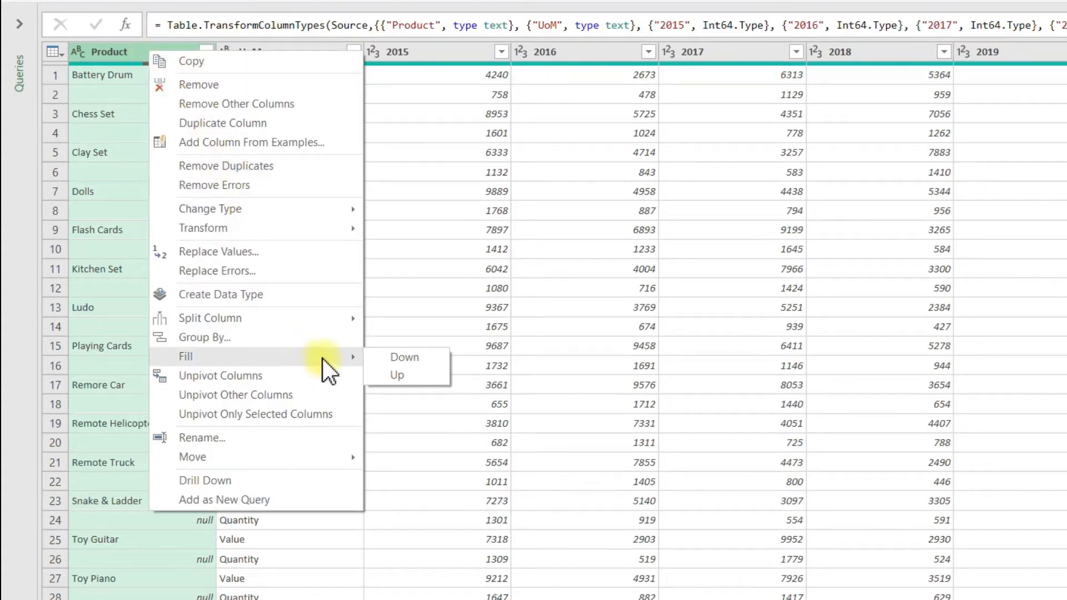
left_click(421, 356)
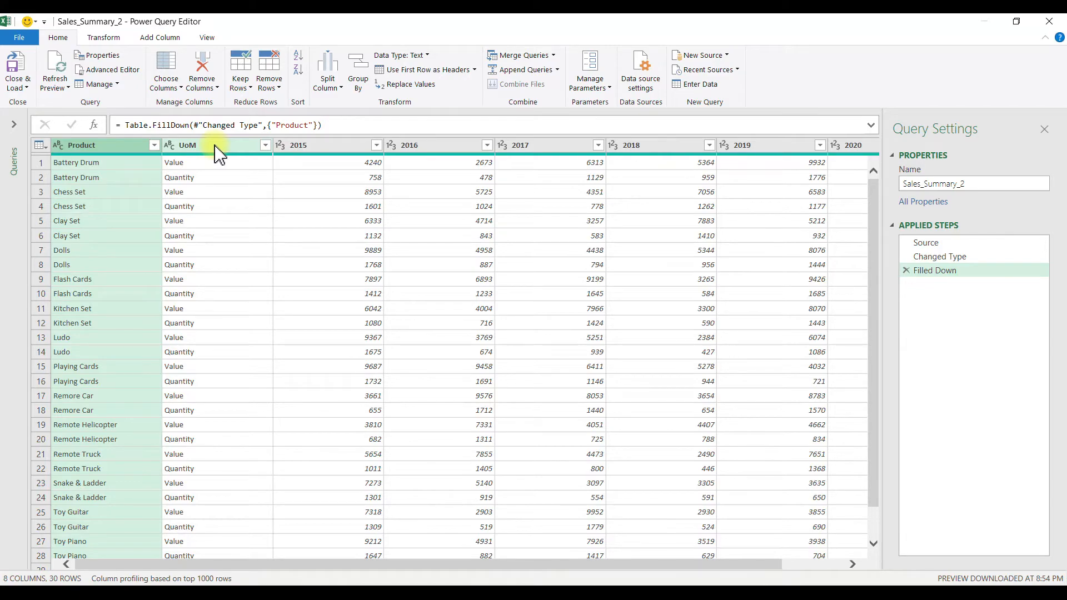
Step: Unpivot all columns other than Product and UoM
left_click(216, 148, "ctrl")
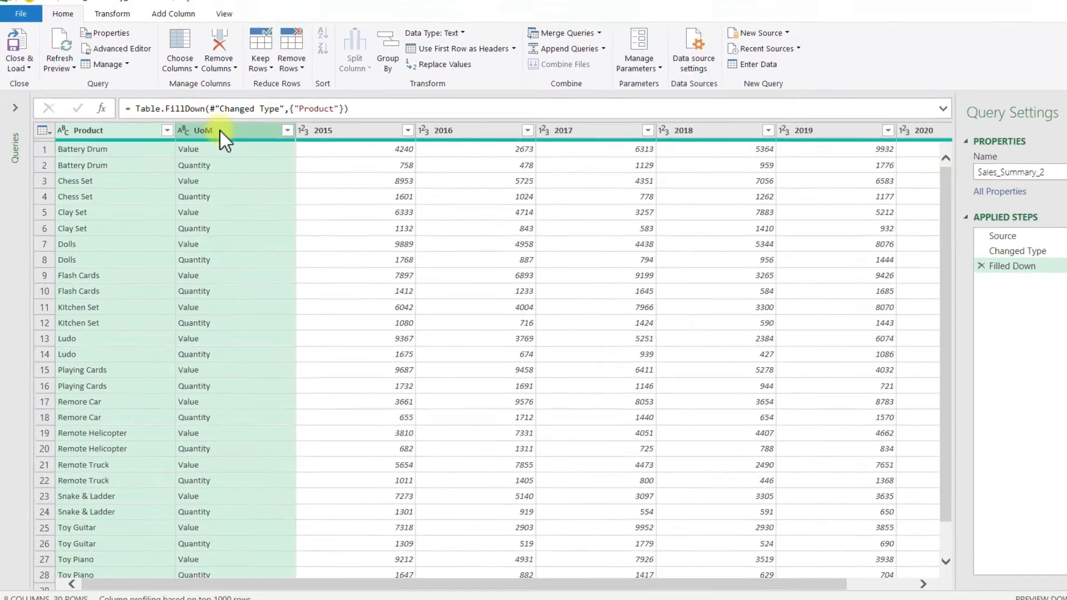
right_click(218, 149)
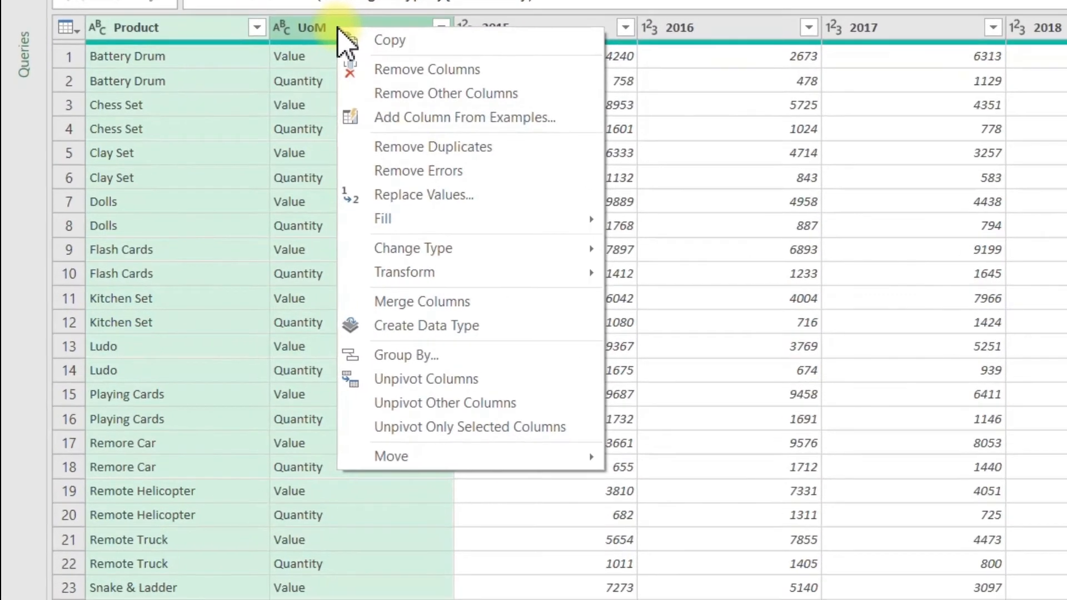
left_click(521, 402)
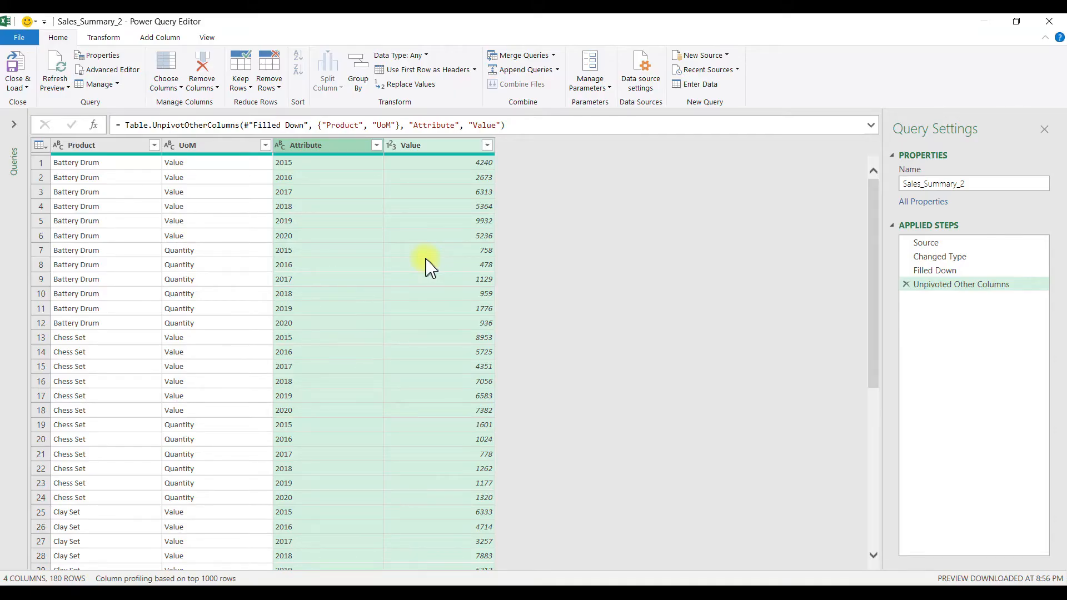
Step: Rename the query as Sales_Data_2, load it to a worksheet and check the UoM filter list
double_click(941, 184)
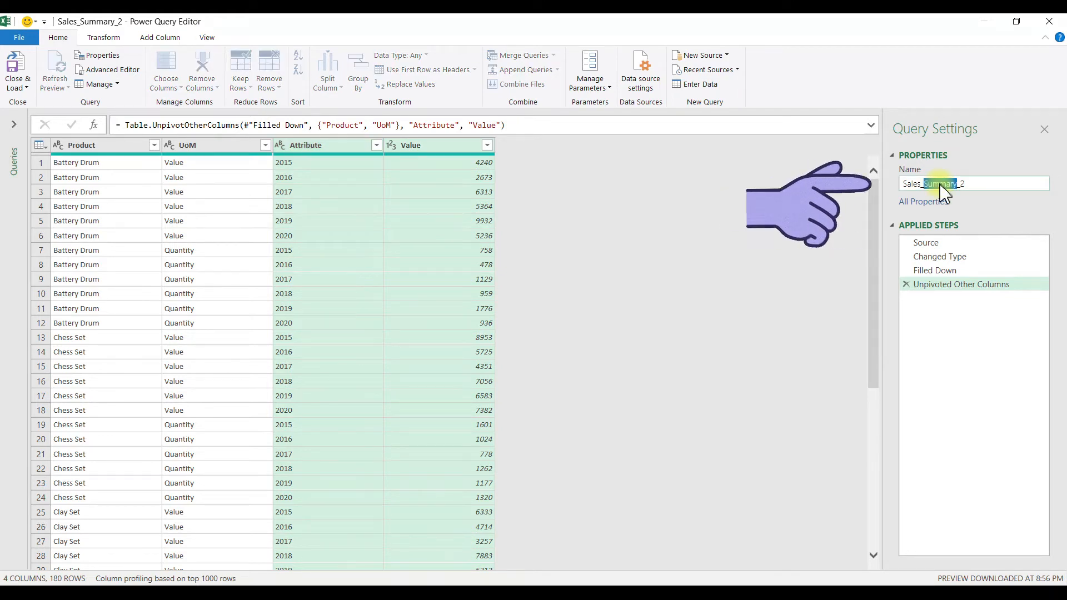
type("Data")
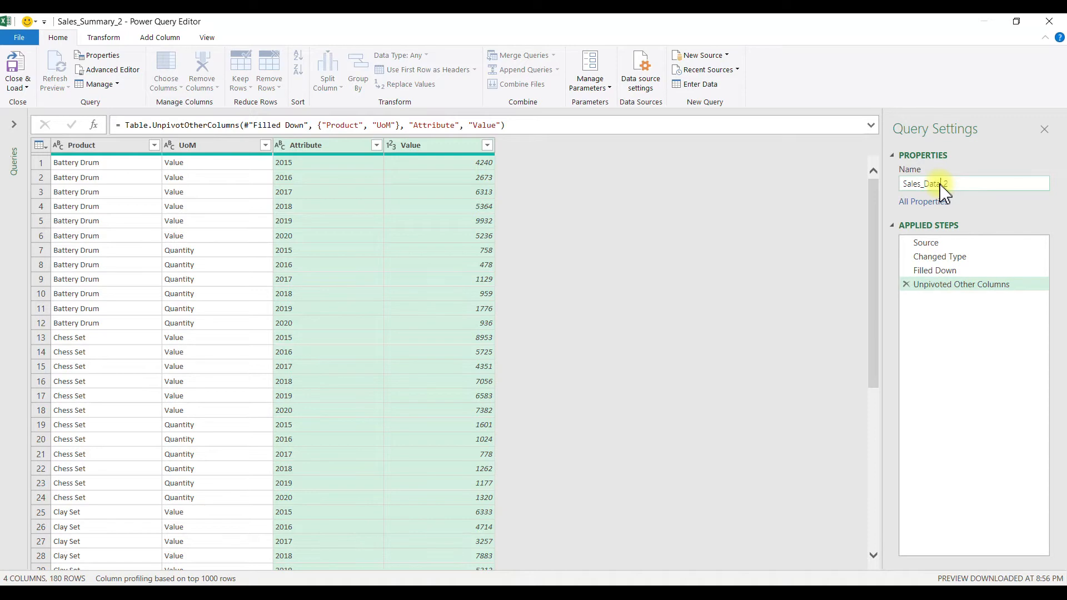
key("Return")
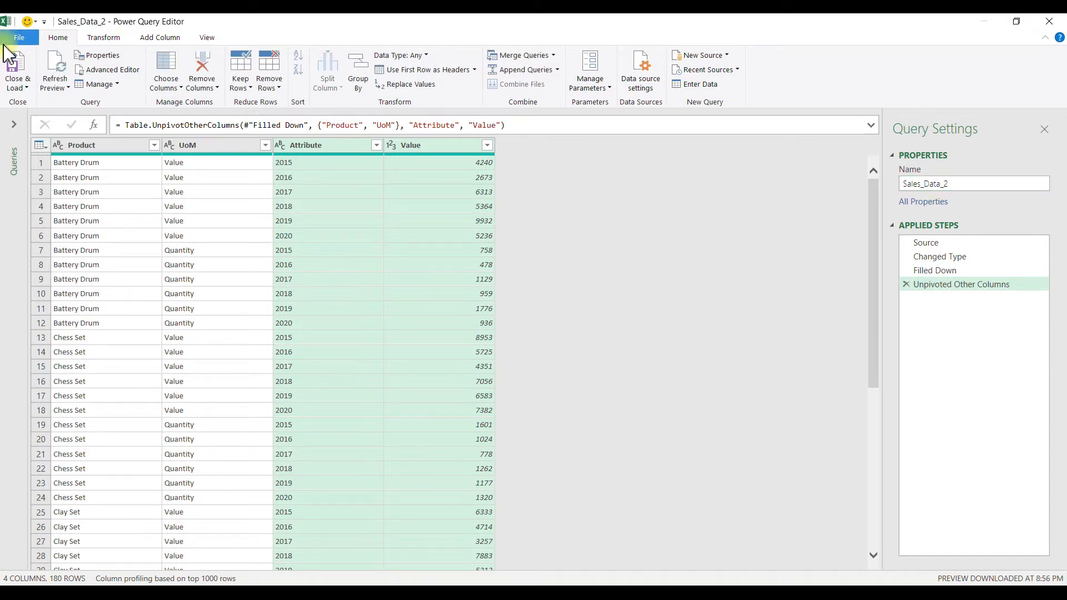
left_click(19, 69)
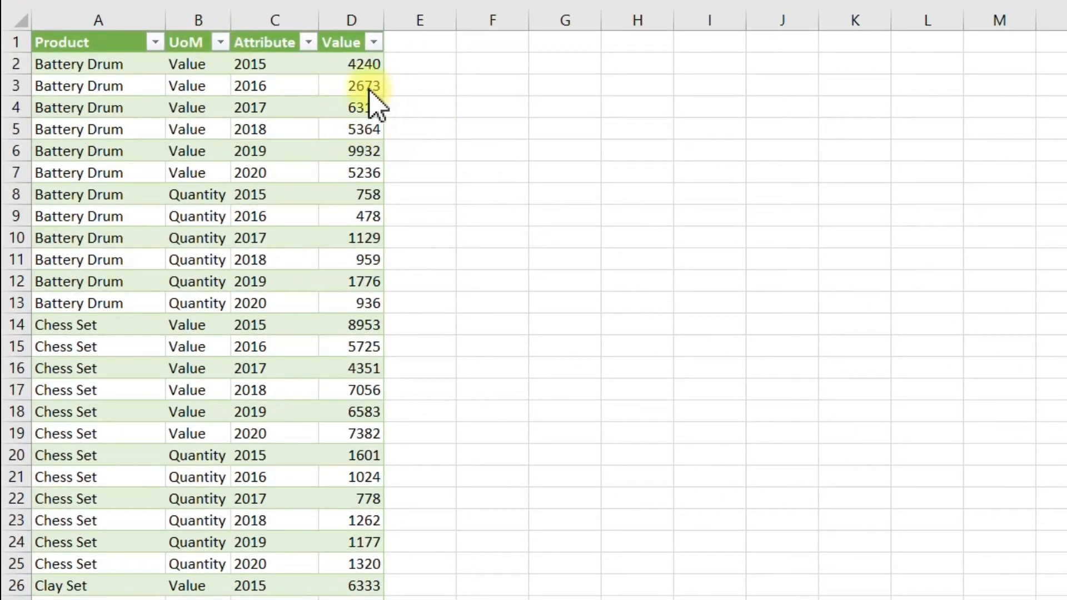
left_click(221, 42)
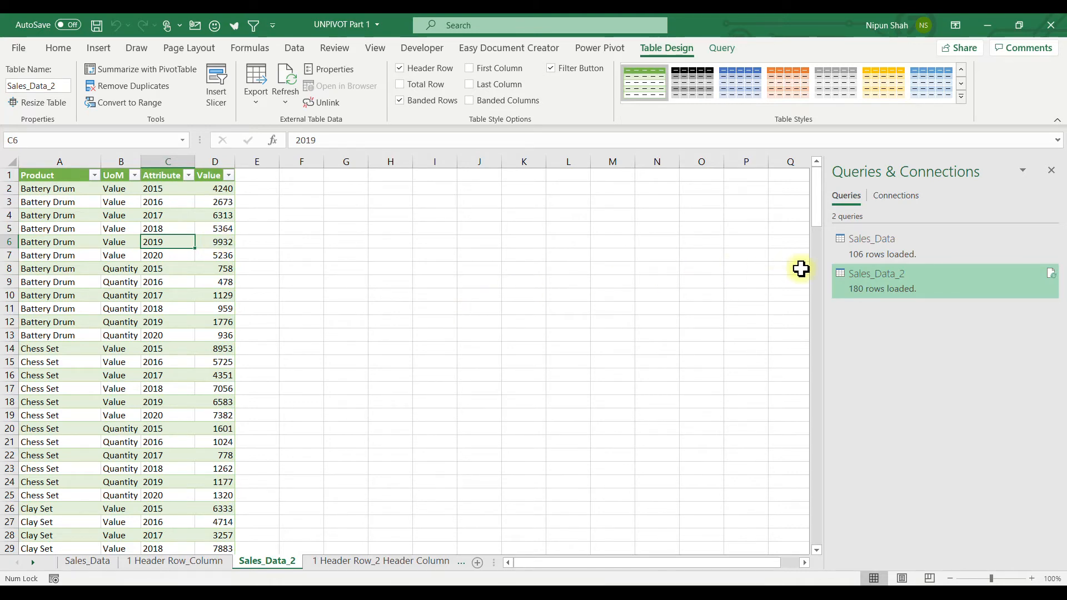
Step: Reopen the Sales_Data_2 query and pivot the UoM column, using Value as the values column and Sum as the aggregation
double_click(912, 296)
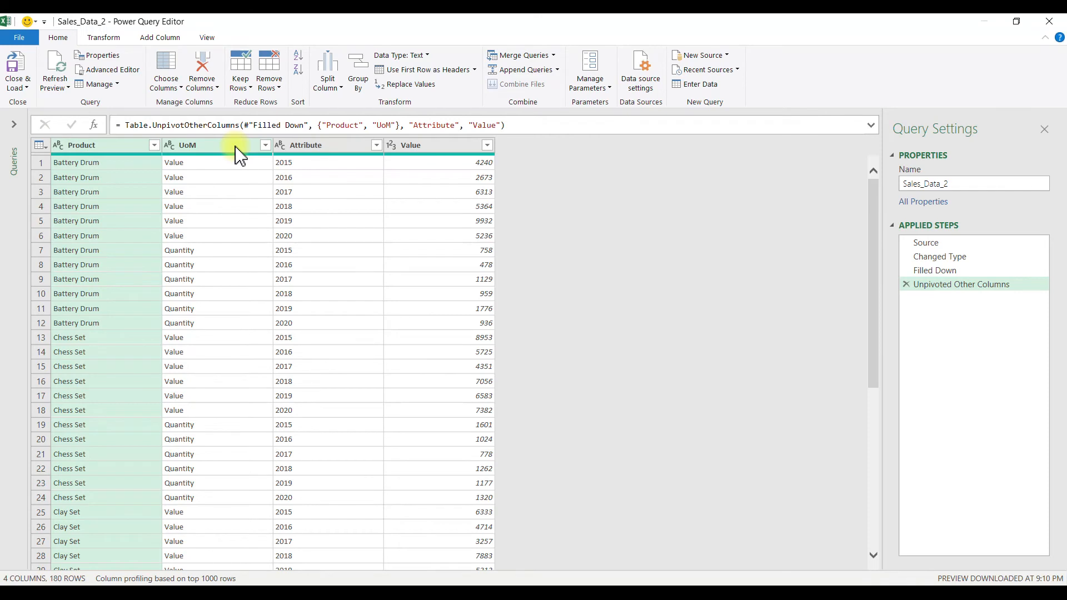
left_click(239, 148)
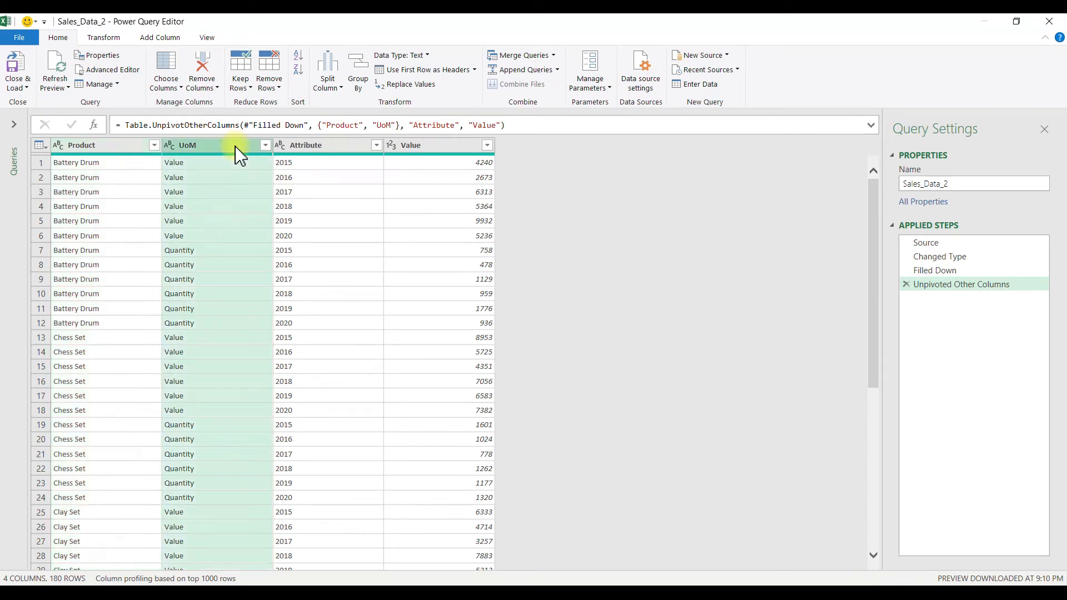
left_click(103, 39)
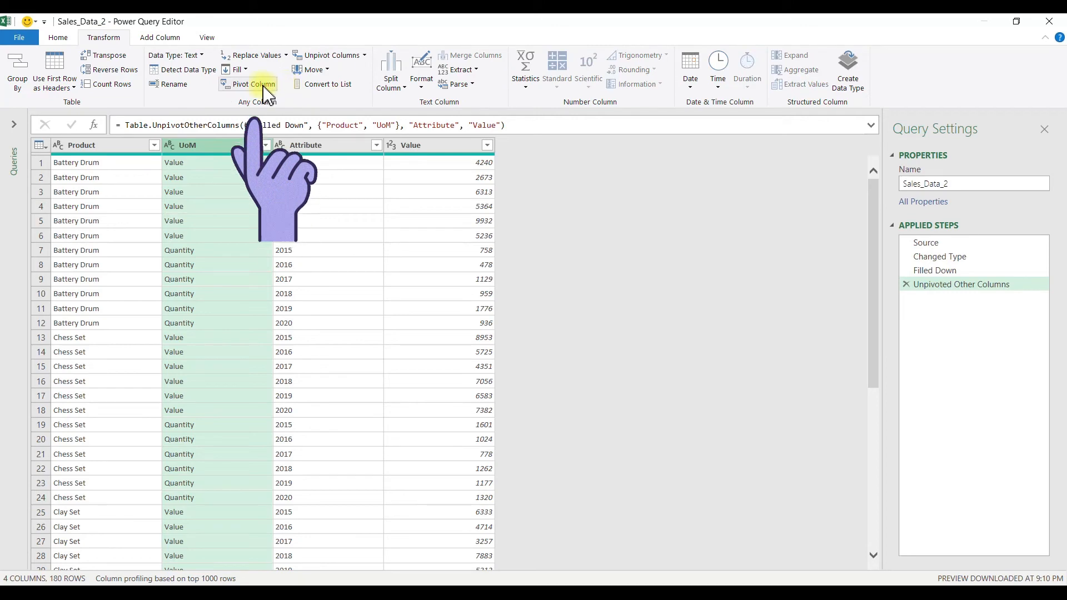
left_click(247, 83)
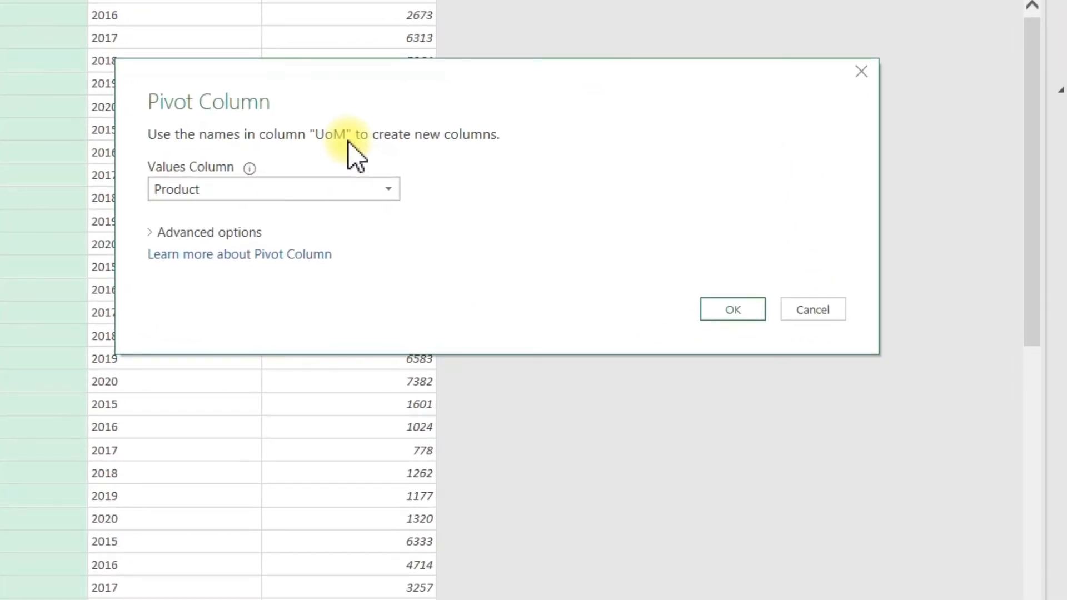
left_click(395, 192)
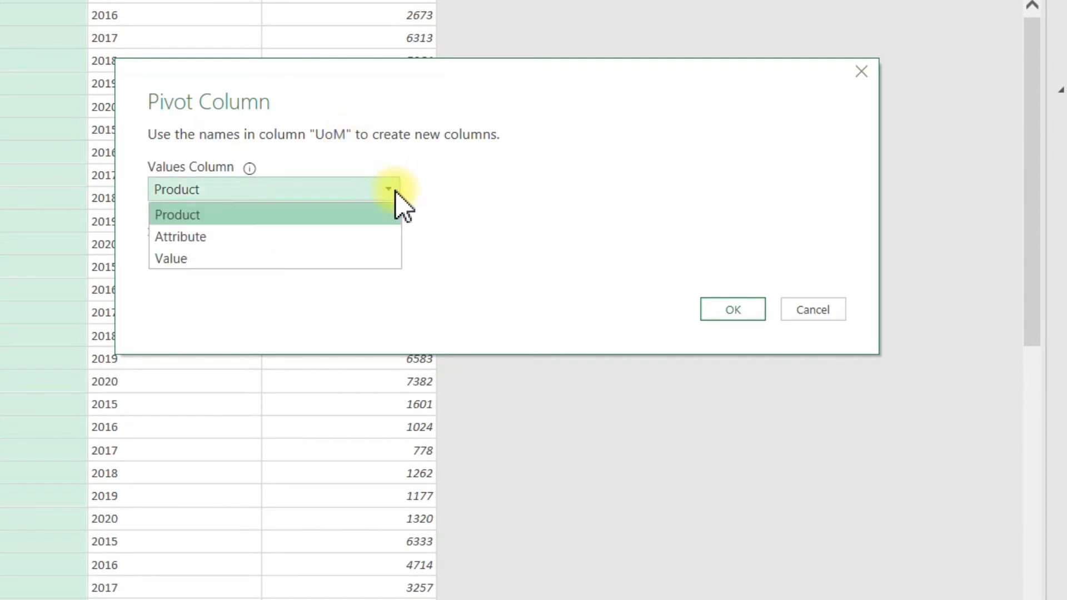
left_click(360, 258)
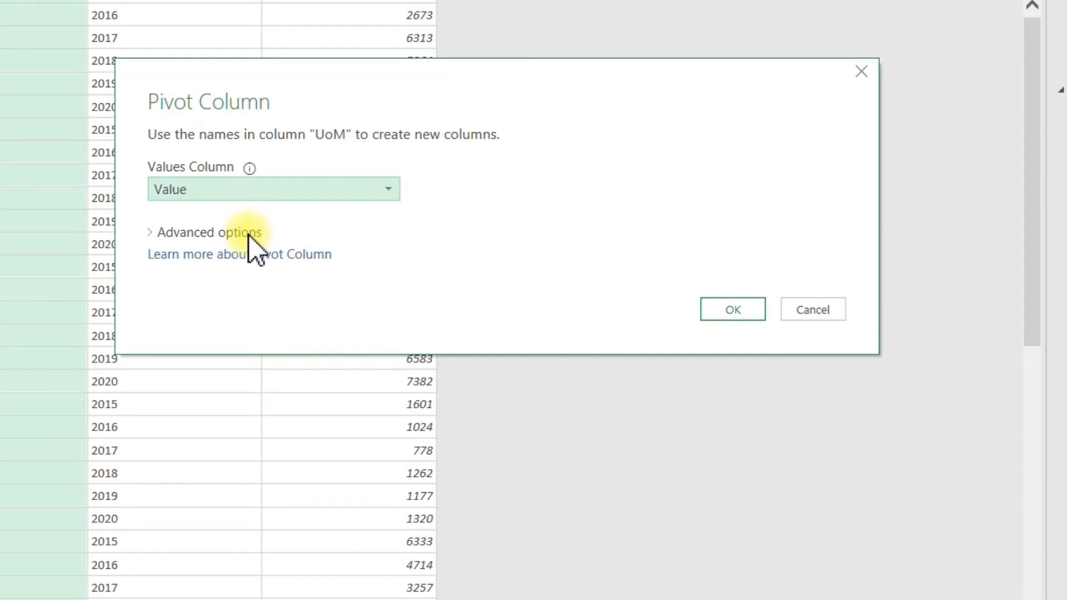
left_click(240, 233)
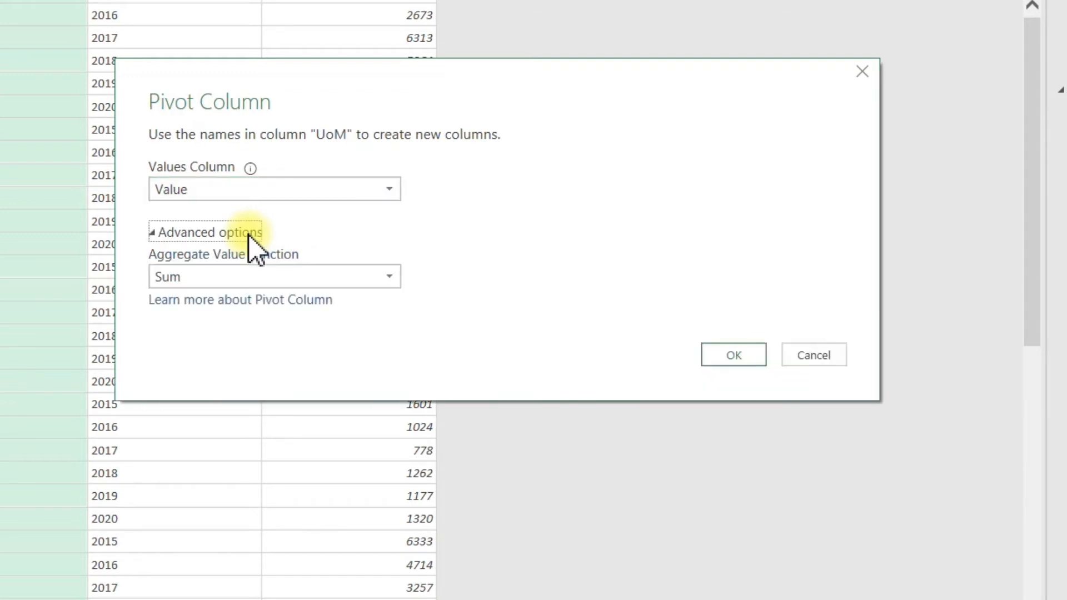
left_click(274, 278)
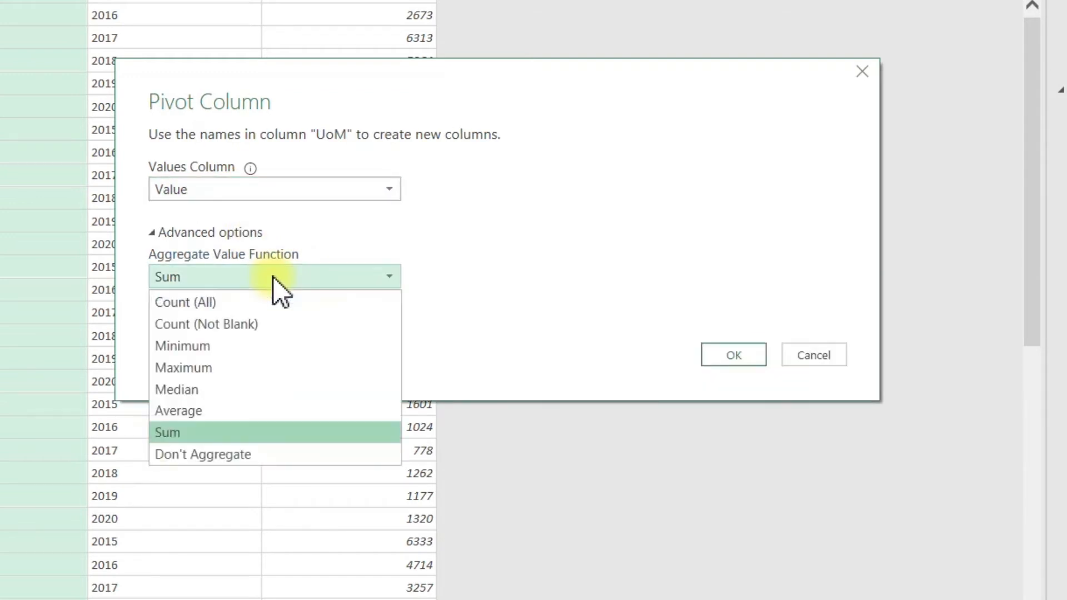
left_click(292, 435)
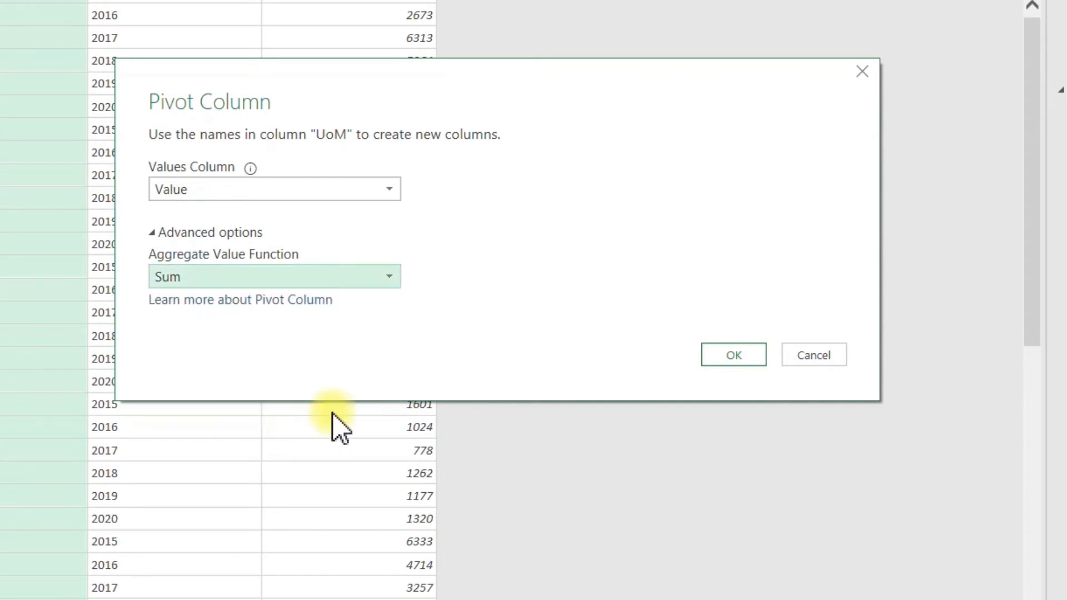
left_click(756, 359)
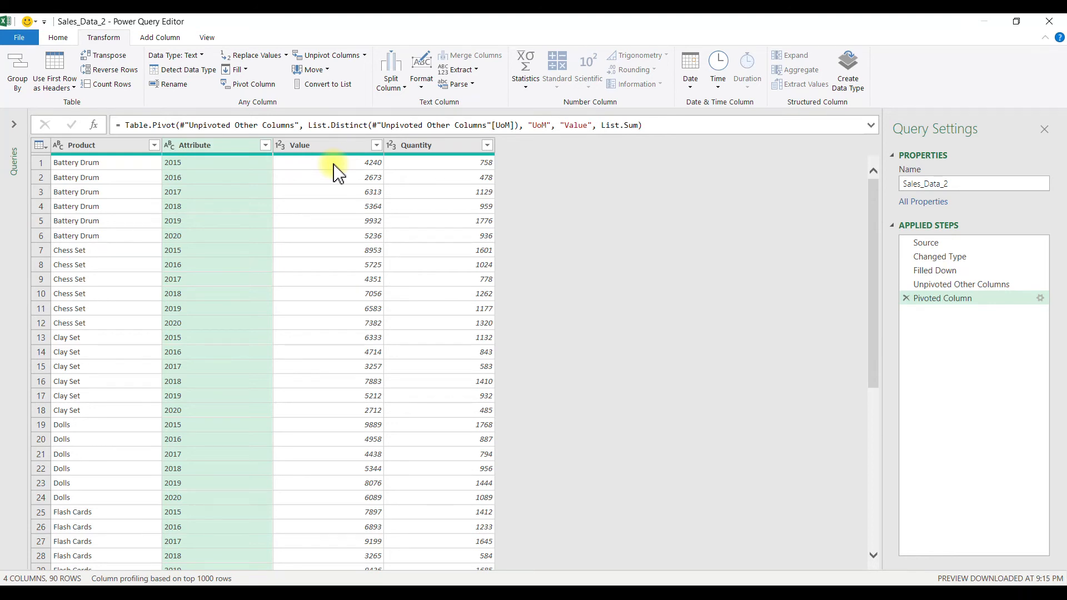
Step: Move the Quantity column ahead of Value and rename the Attribute column as Year
left_click(422, 145)
left_click_drag(442, 150, 312, 165)
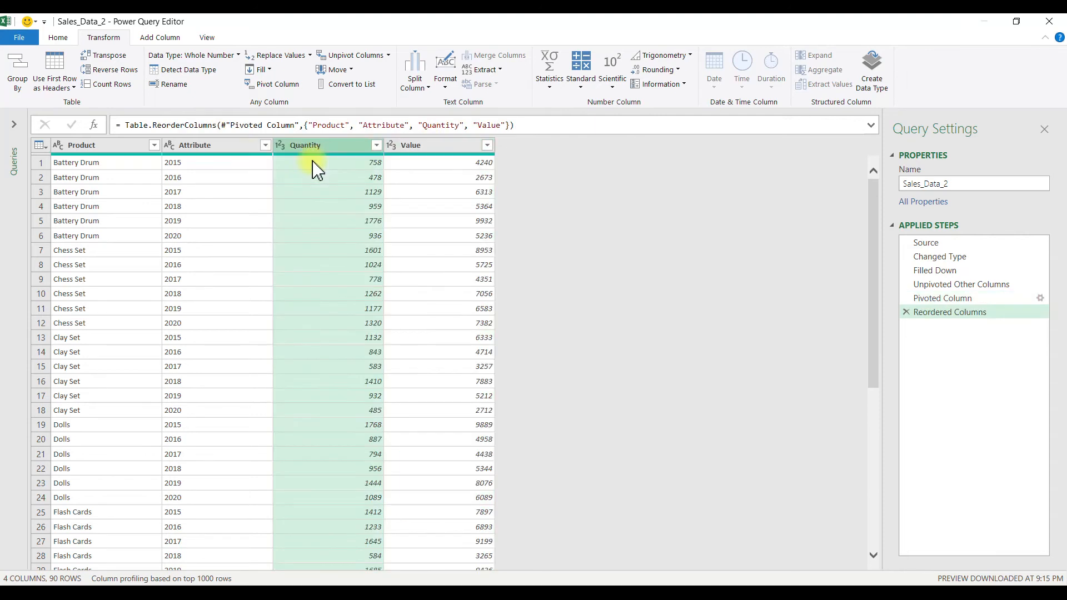
double_click(210, 146)
type("Year")
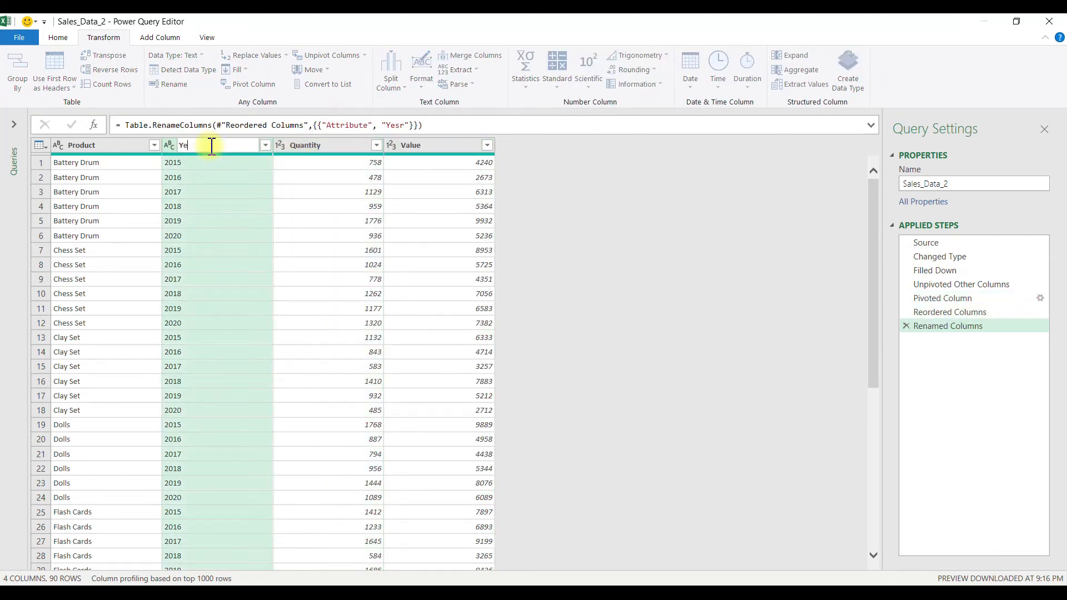
key("Return")
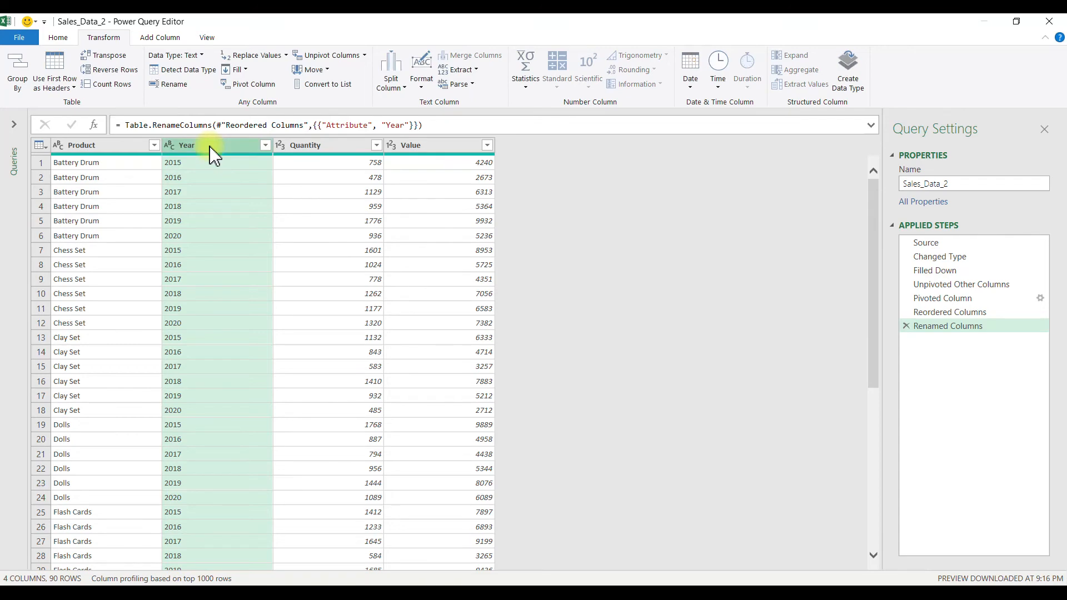
Step: Close the query editor, load the revised Sales_Data_2 query to its worksheet and close the queries list
left_click(55, 37)
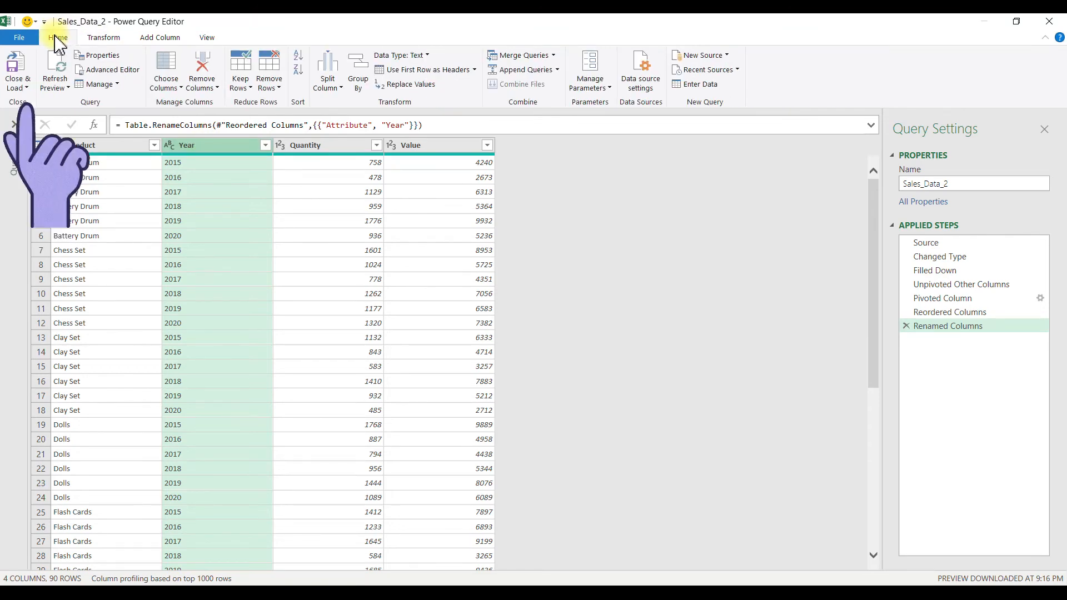
left_click(15, 73)
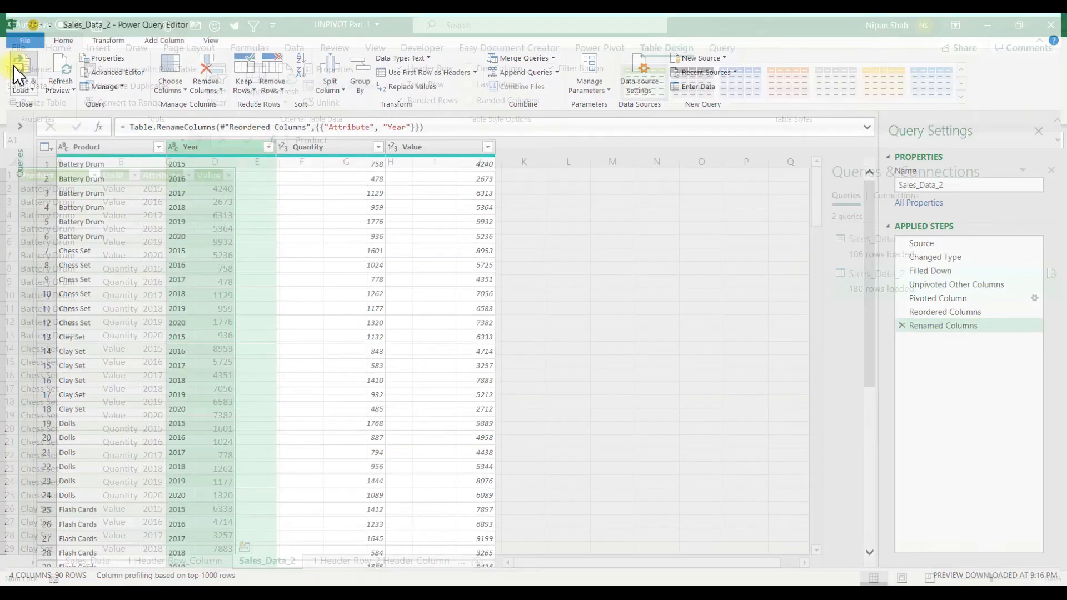
left_click(165, 224)
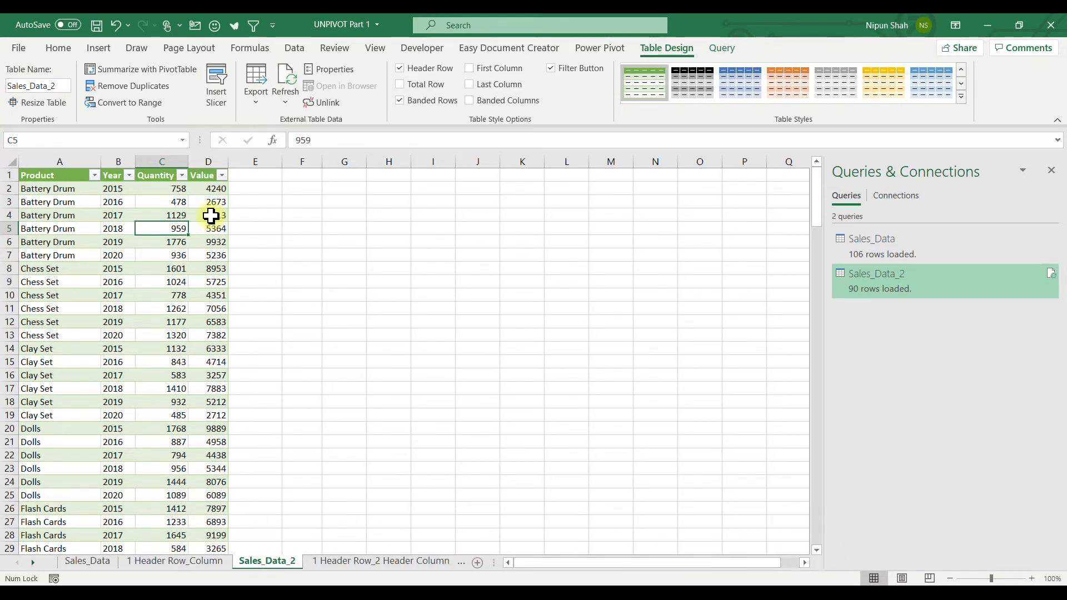
left_click(1051, 170)
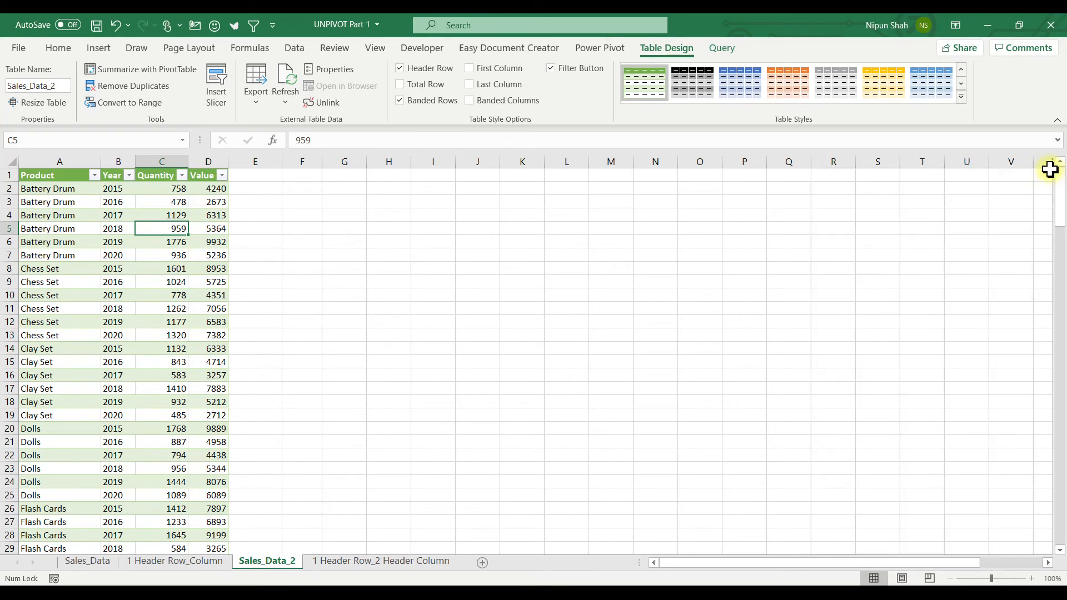
Step: On the 1 Header Row_2 Header Column sheet, copy the source table's 2020 column R into column S
left_click(416, 566)
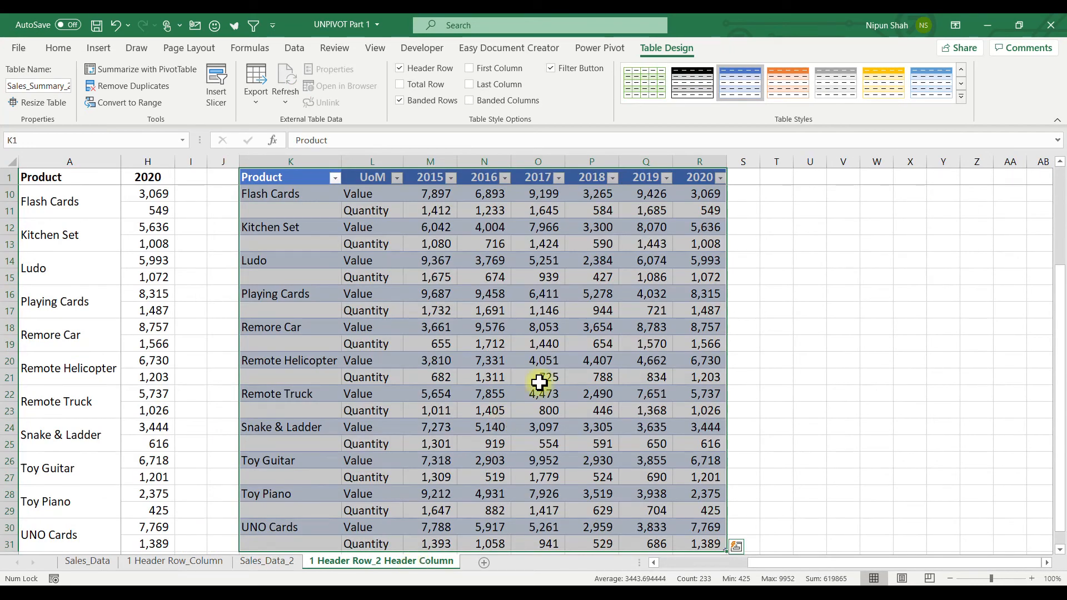
left_click(538, 329)
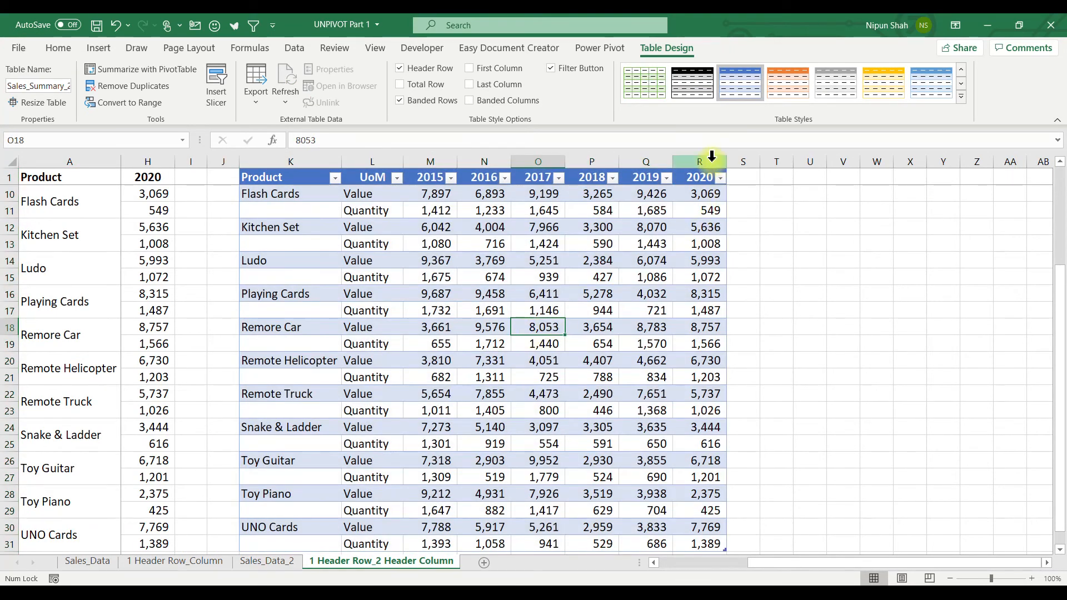
left_click(712, 156)
key("ctrl+c")
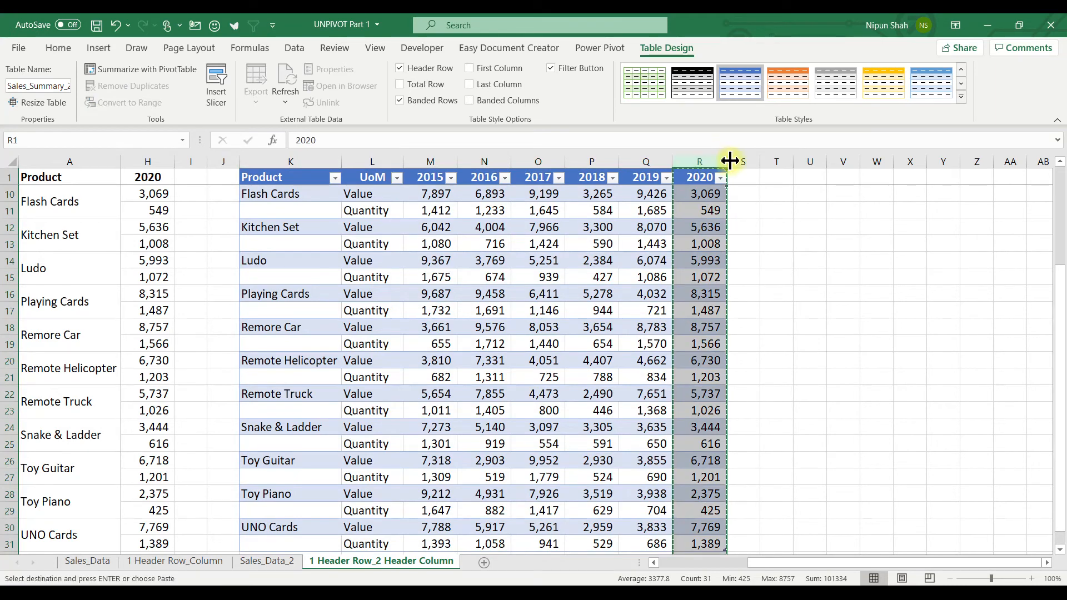
left_click(741, 160)
key("ctrl+v")
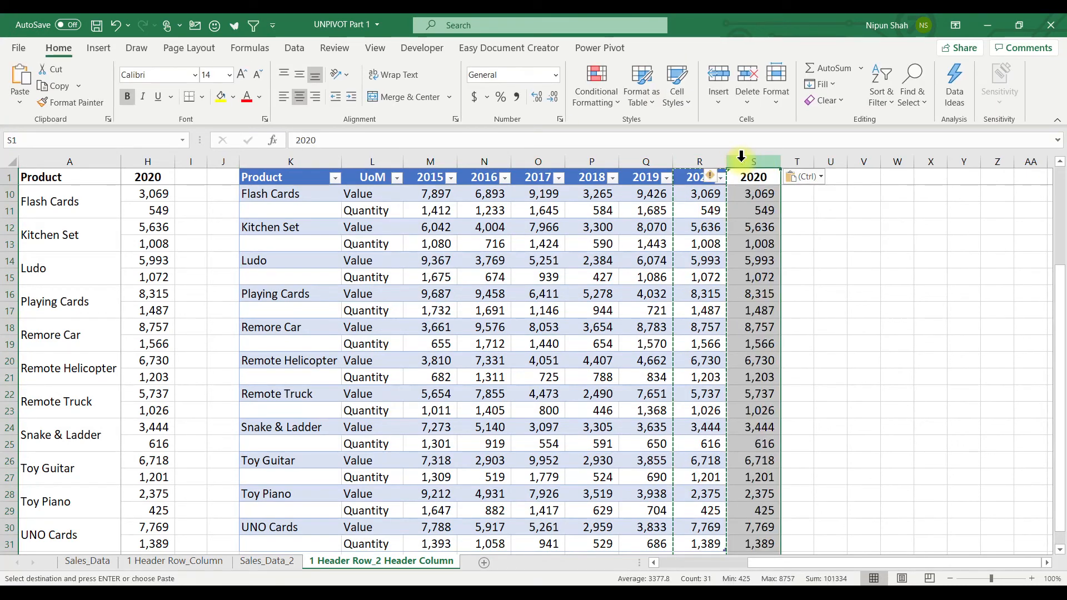
Step: Extend the Sales_Summary_2 table to include column S and change that column's header to 2021
left_click(736, 546)
left_click_drag(725, 548, 777, 547)
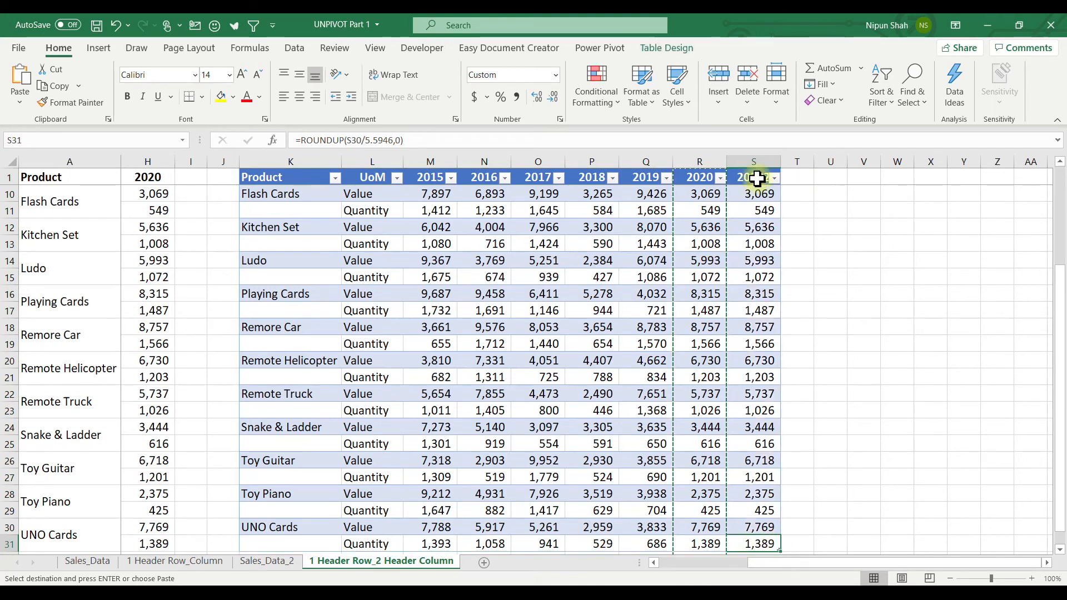
left_click(757, 178)
type("2021")
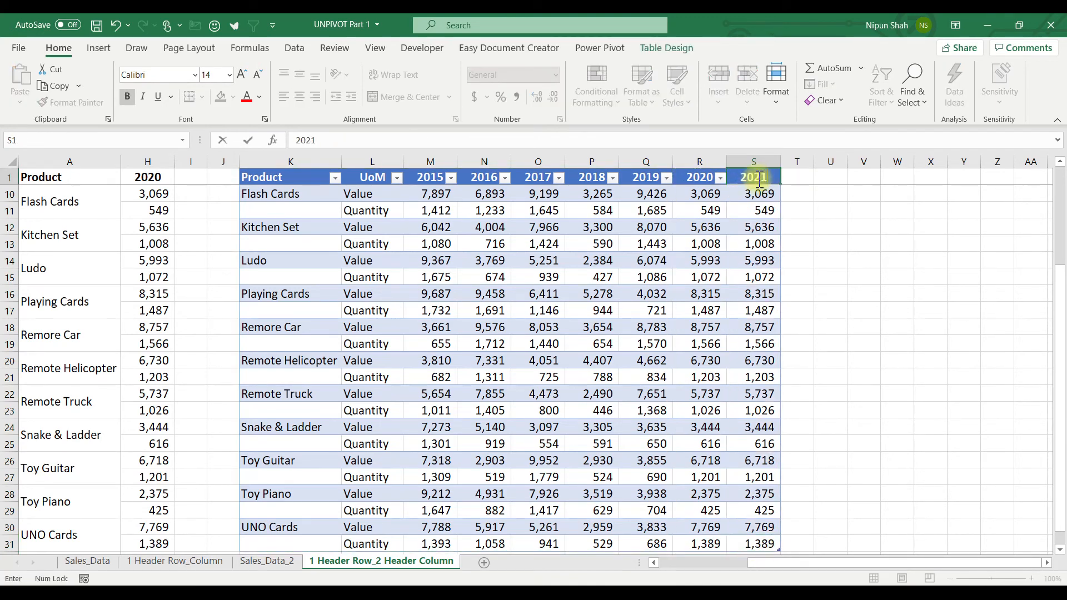
key("Return")
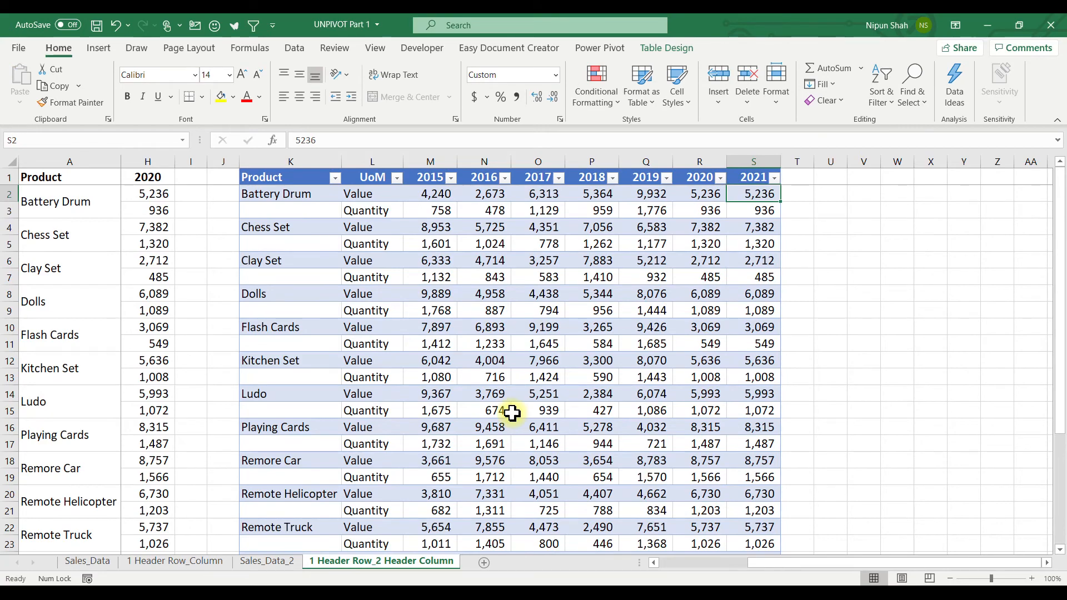
Step: Refresh the output table on the Sales_Data_2 sheet and check its Year filter list for 2021
left_click(266, 561)
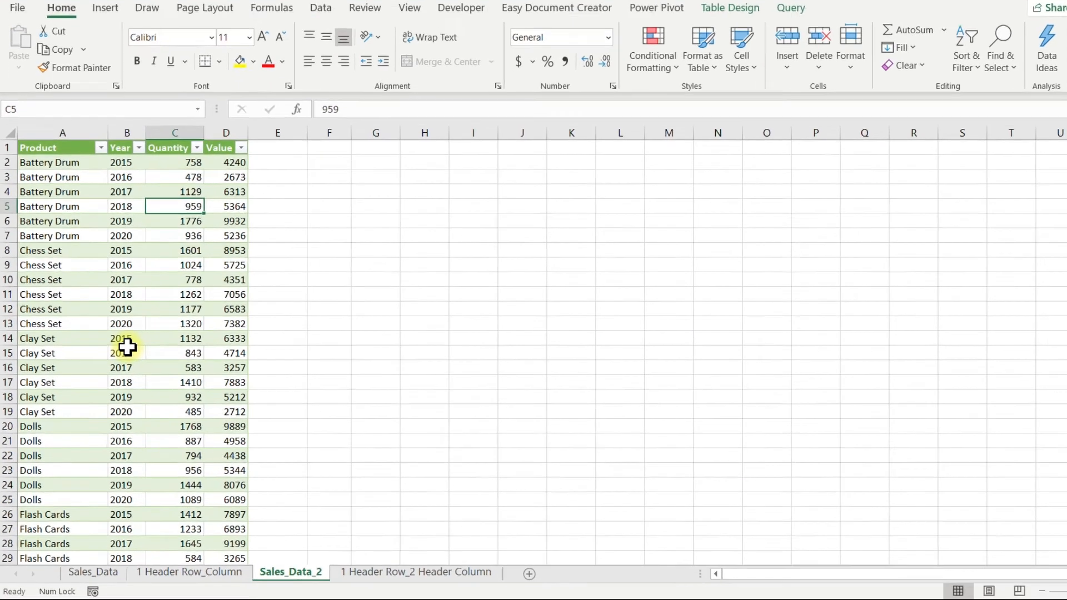
right_click(118, 360)
left_click(207, 258)
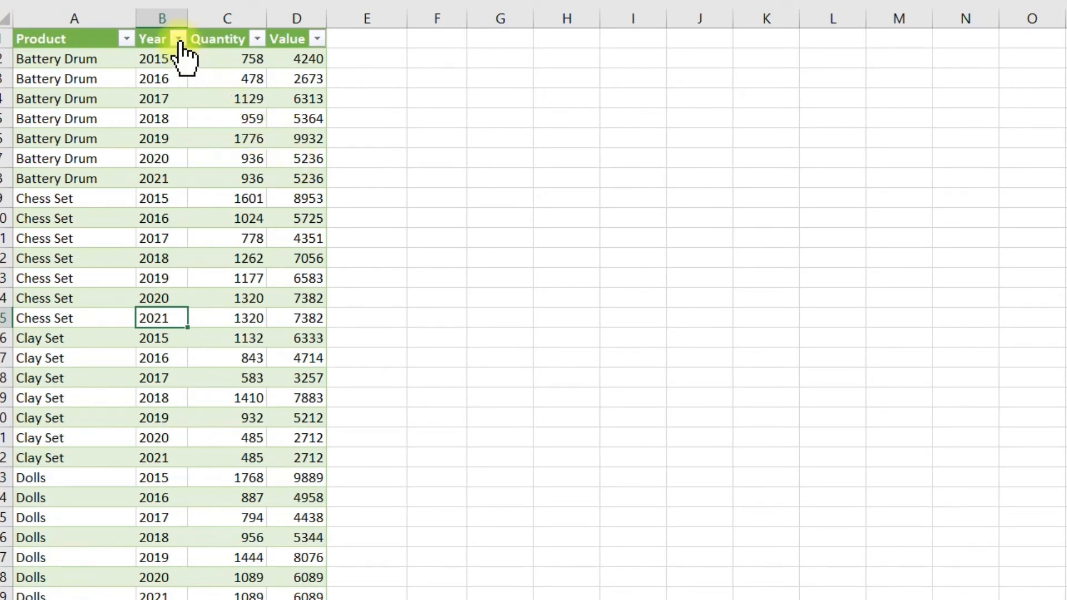
left_click(179, 39)
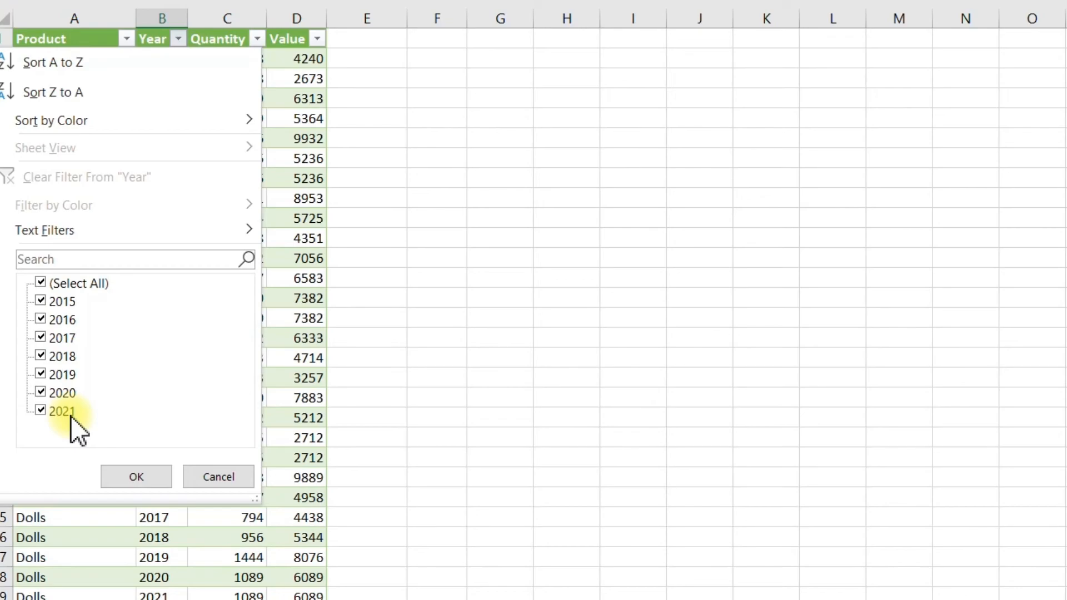
left_click(209, 475)
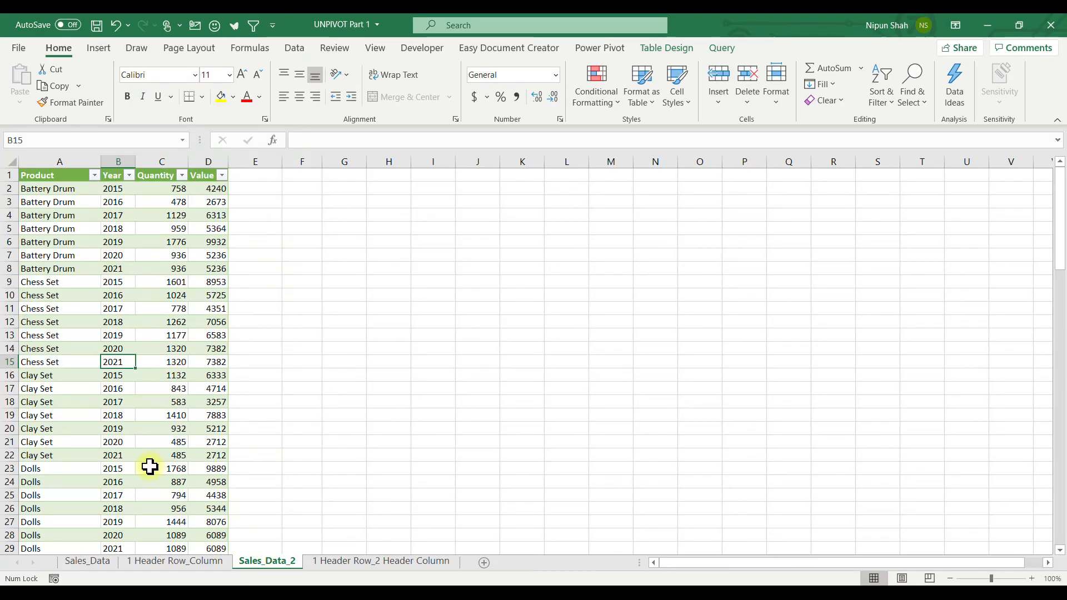